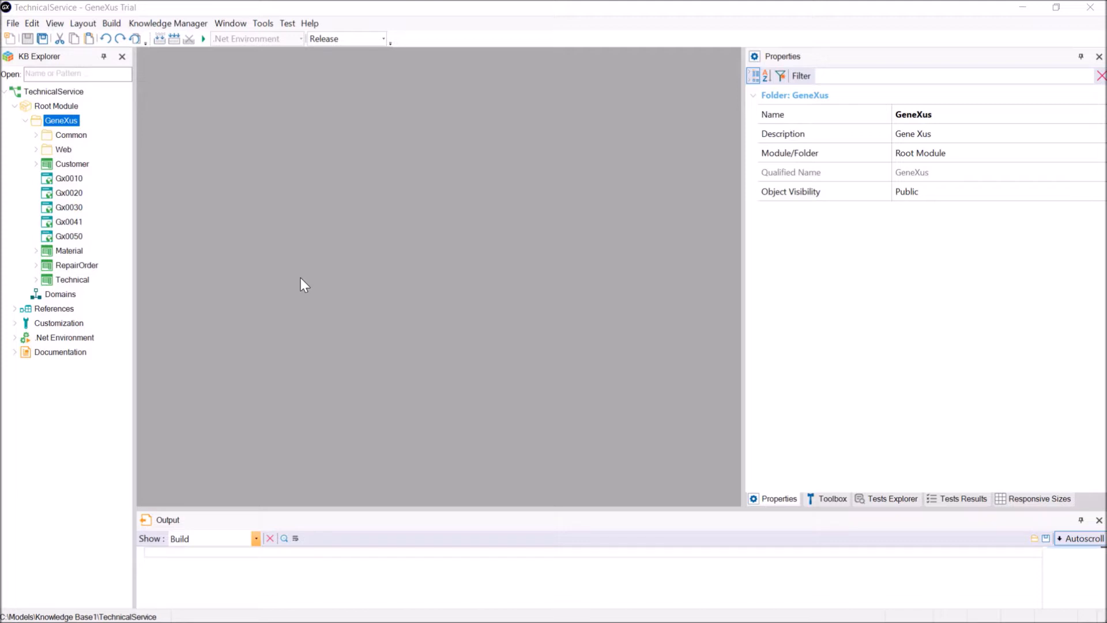
Examine the structures of the Customer, Technical, Material and RepairOrder transactions, plus the RepairOrder rules
double_click(72, 164)
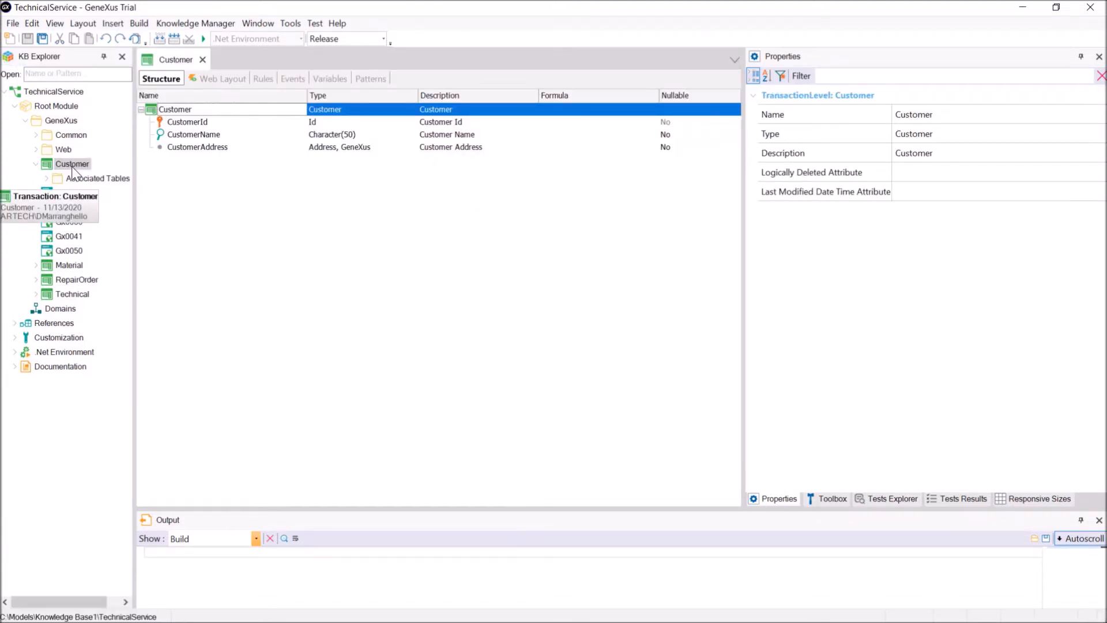
double_click(60, 295)
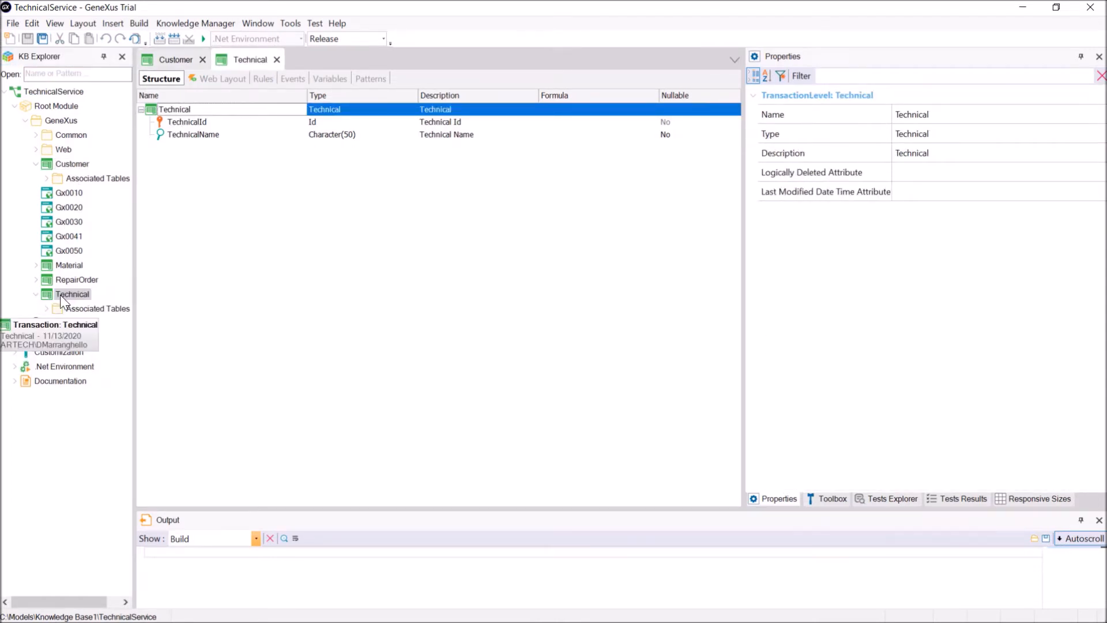
double_click(68, 265)
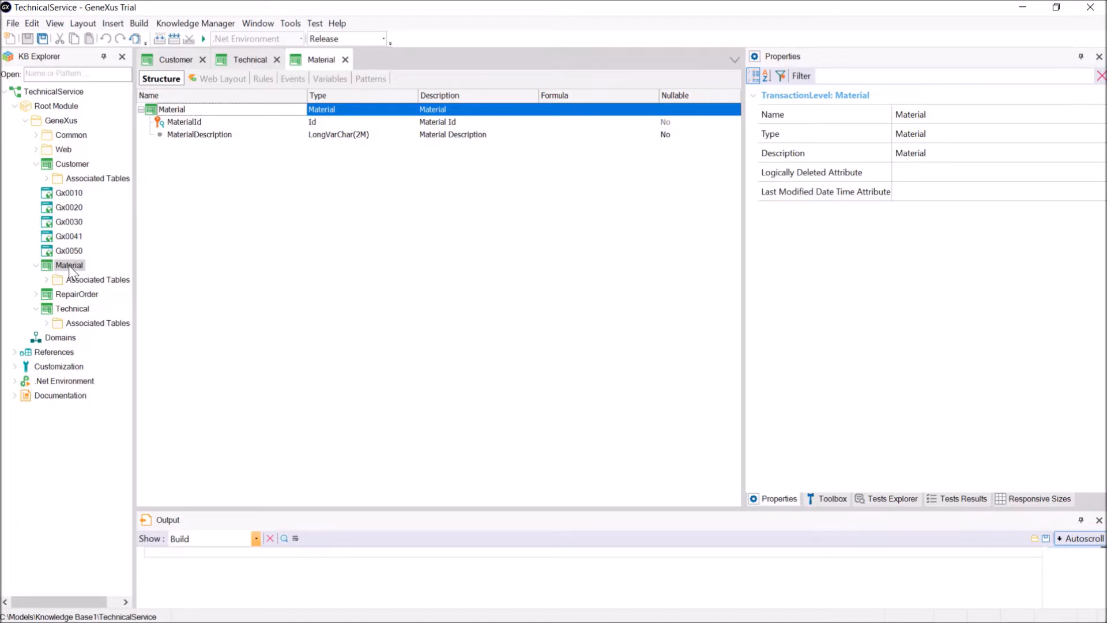
click(68, 293)
double_click(68, 293)
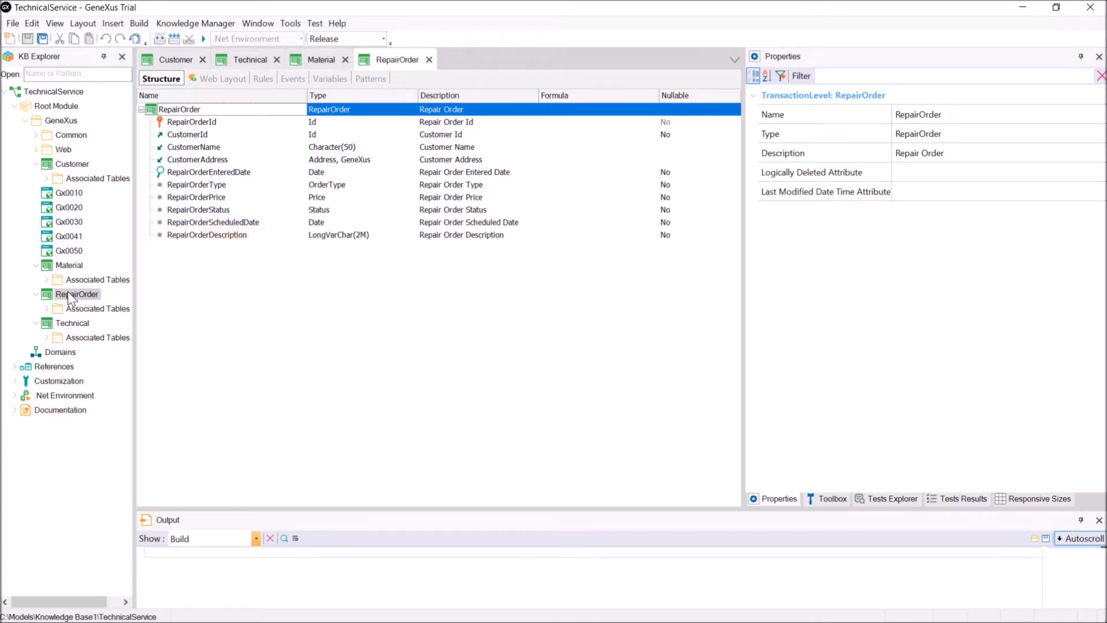
click(270, 79)
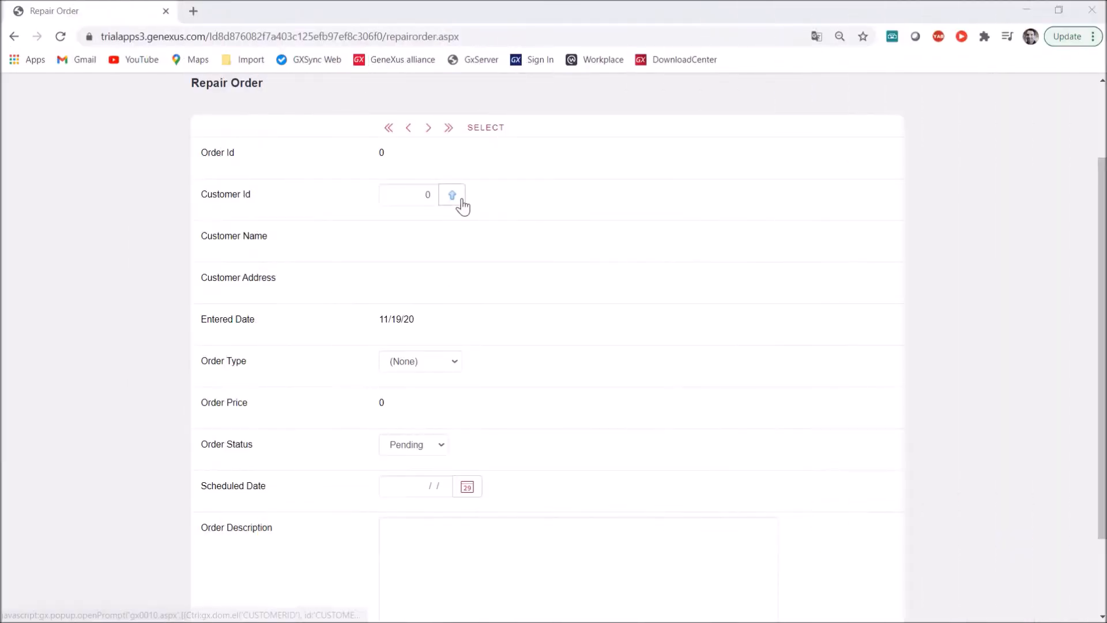
In the browser's Repair Order form, choose the ninth customer from the selection list and set the order type to Basic
click(453, 196)
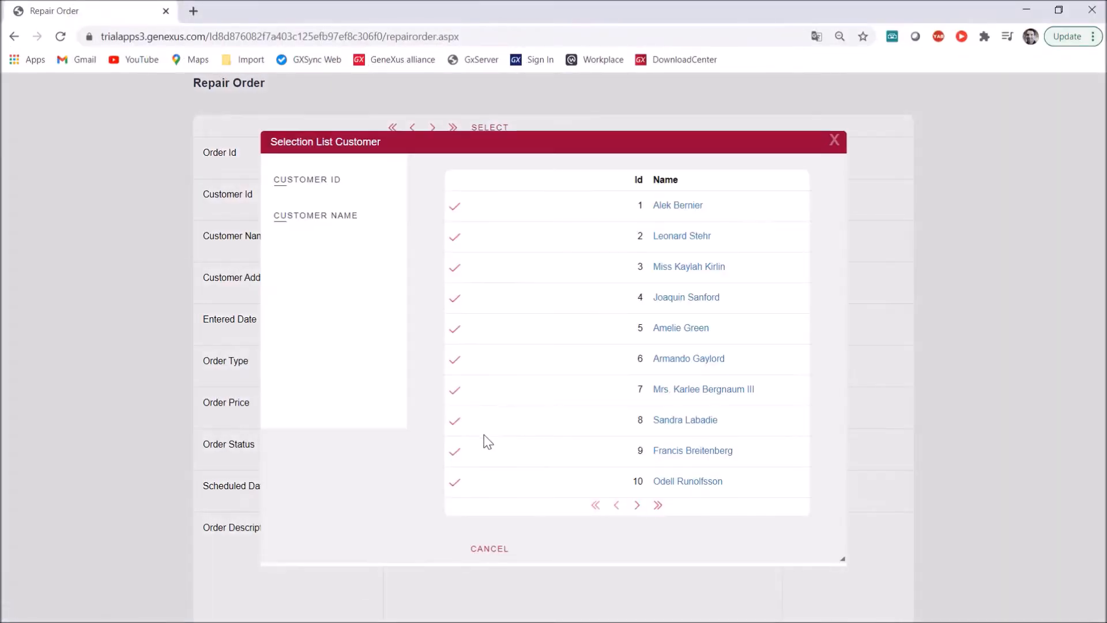
click(696, 450)
click(460, 372)
click(451, 405)
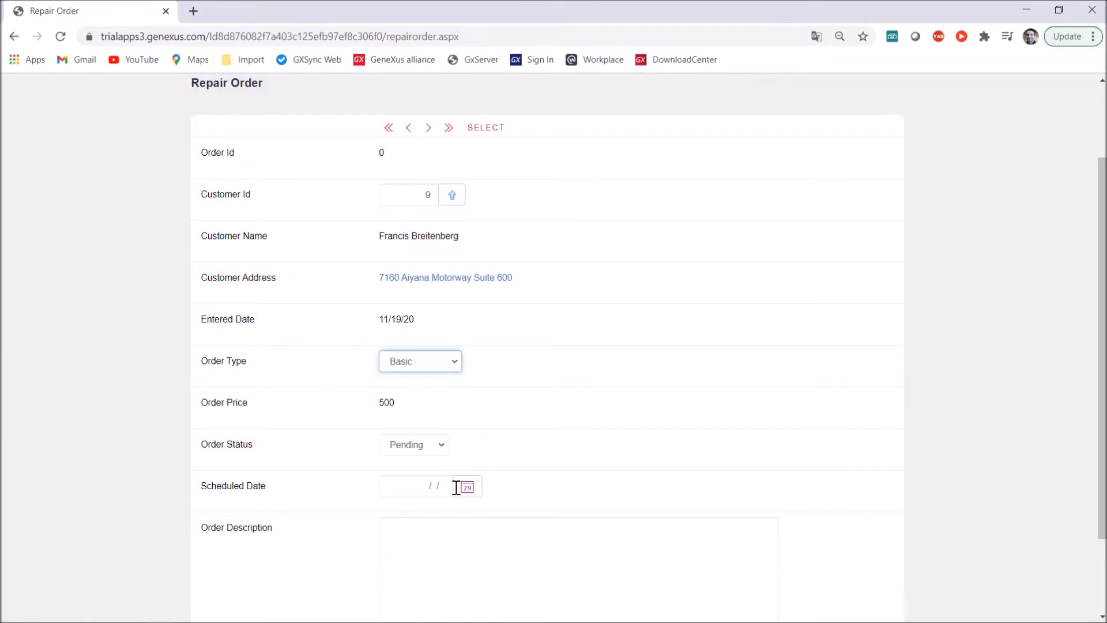
Set the repair order's scheduled date to 11/25/20 and paste the copied text as its description
click(482, 493)
click(492, 420)
click(465, 539)
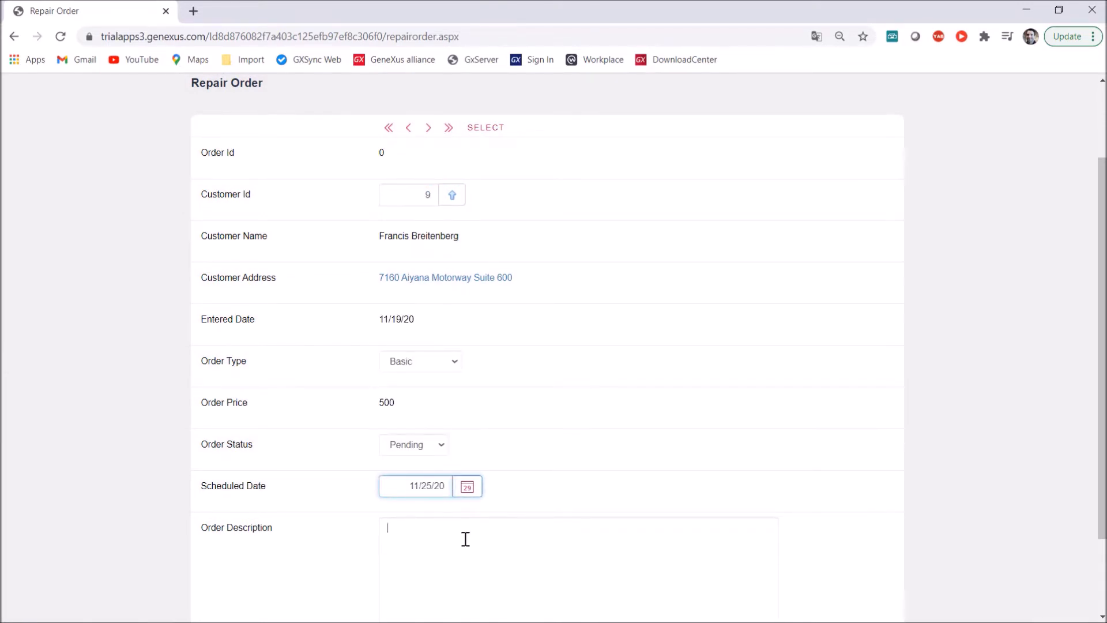
text(Lorem ipsum dolor sit amet, consectetur adipiscing elit. Morbi eleifend purus vel quam faucibus sagittis. Donec vestibulum vel lorem id ornare. Mauris lectus metus, malesuada eget nunc quis, iaculis porttitor velit. Integer vehicula augue malesuada malesuada pharetra. In ut erat vel tortor imperdiet placerat in euismod ex. Lorem ipsum dolor sit amet, consectetur adipiscing elit. Integer vel varius enim, a lacinia mauris. Integer maximus turpis eu ante luctus consectetur. Vestibulum euismod lacus leo, ut venenatis neque semper non. Nulla tincidunt egestas neque nec tempor)
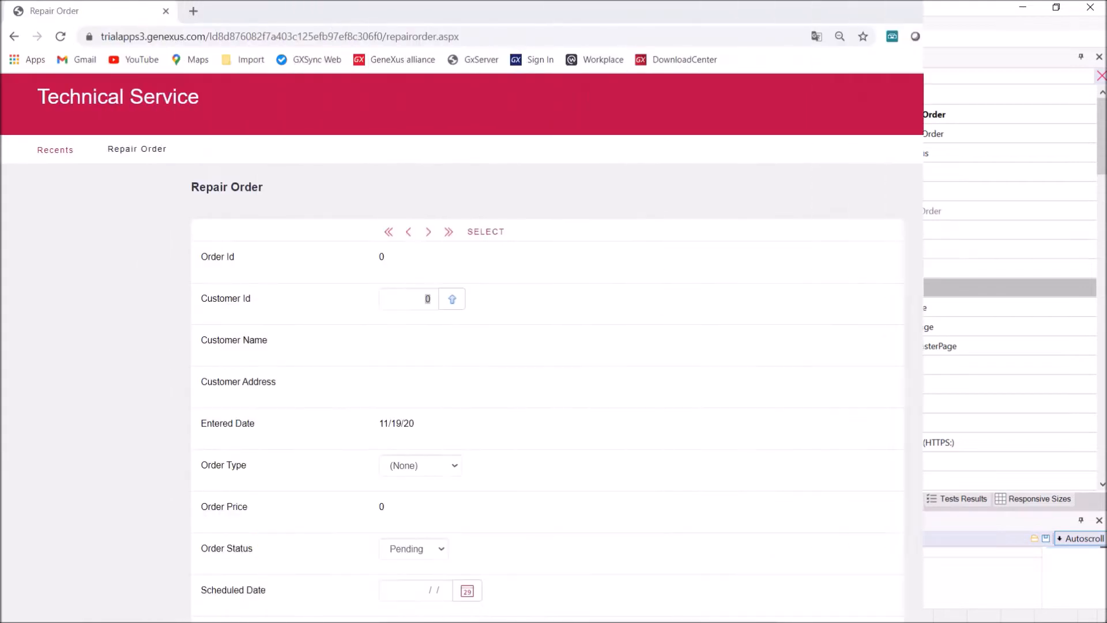
In the extended Repair Order form, choose the ninth customer from the selection list and set the order type to Basic
scroll(1103, 138, down, 2)
drag(1102, 150, 1100, 416)
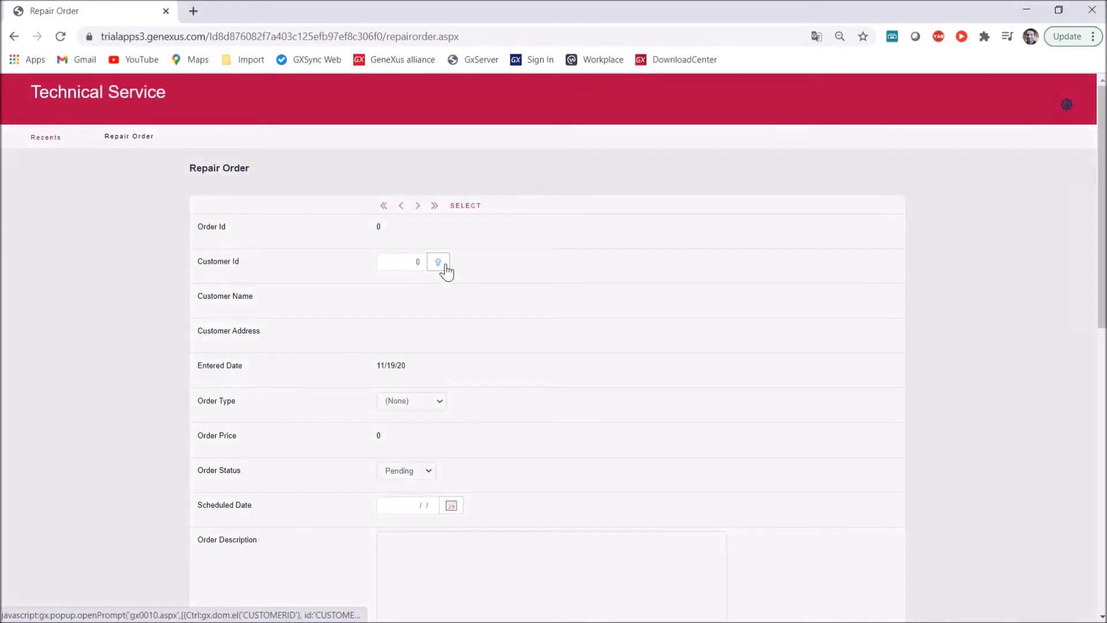
click(446, 267)
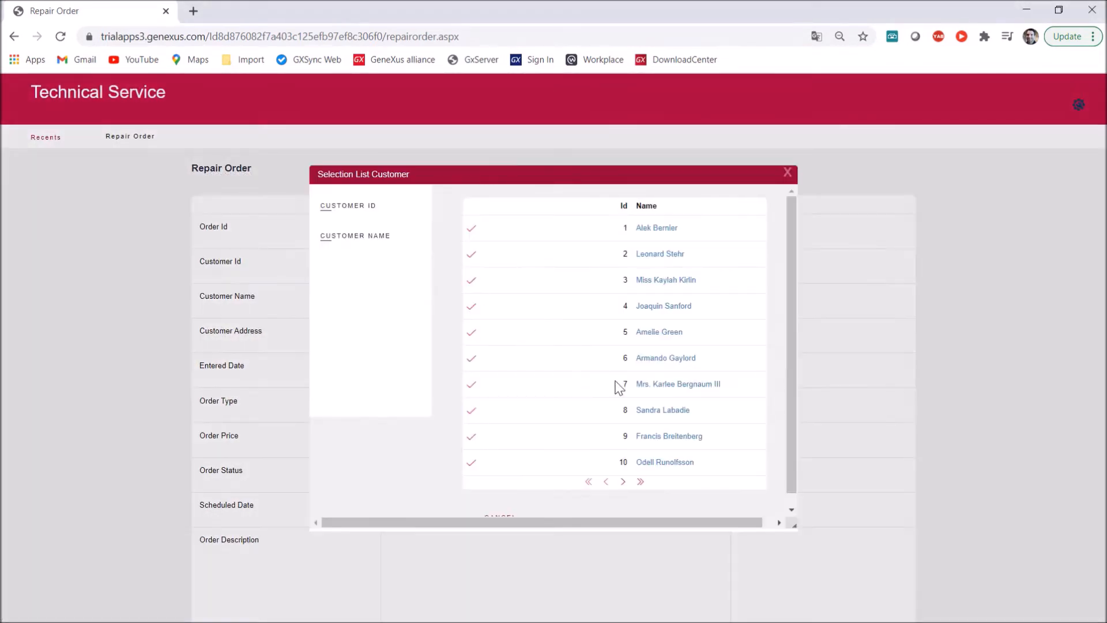
click(650, 439)
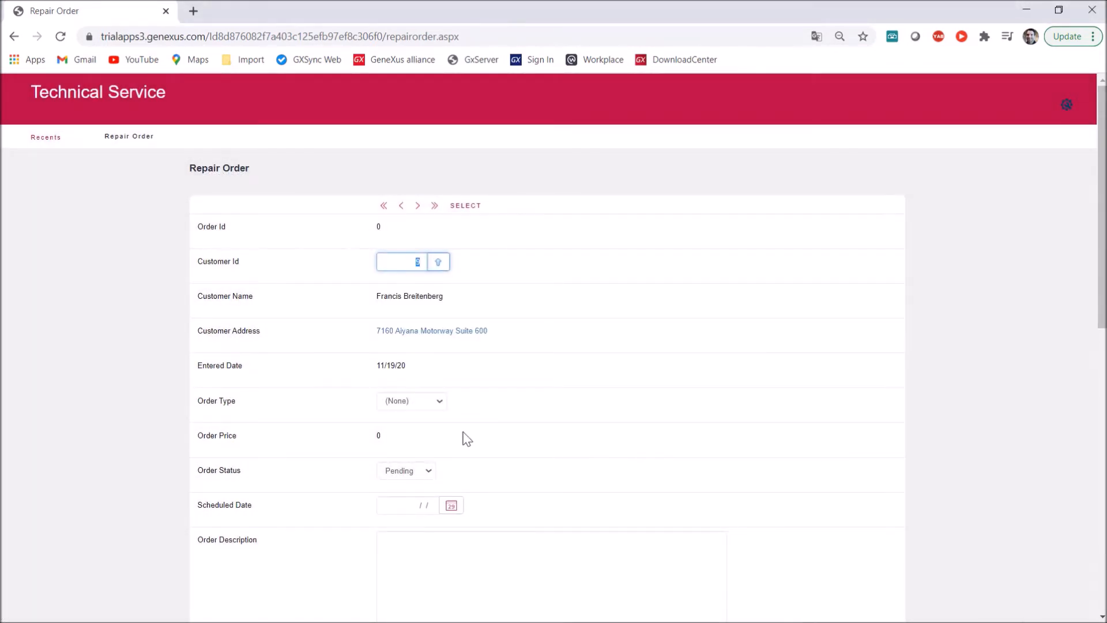
click(440, 402)
click(428, 447)
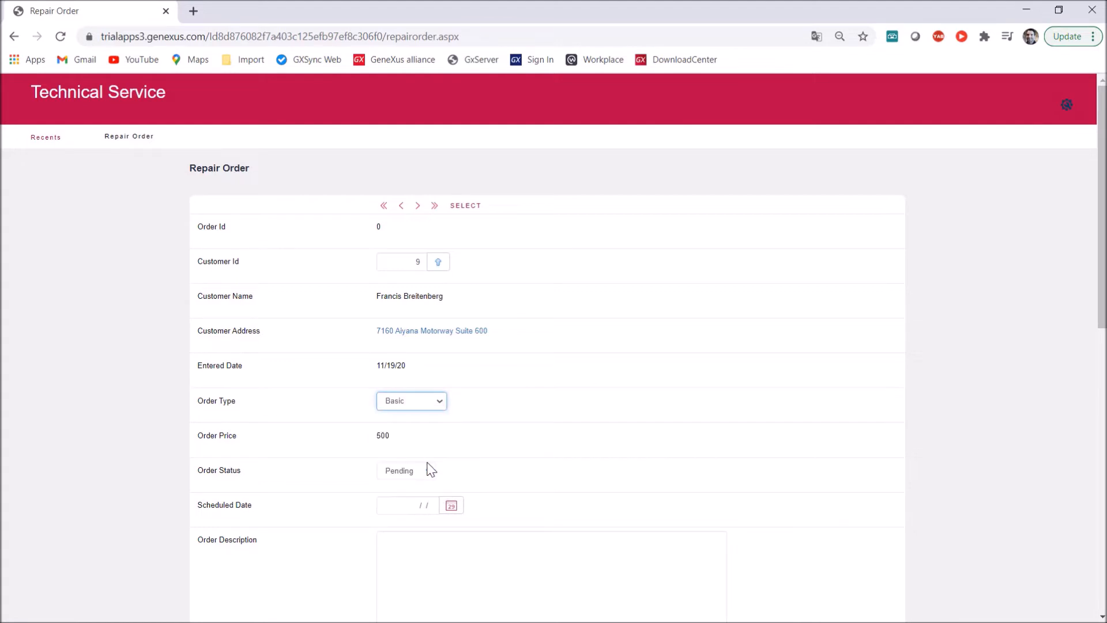
Complete the order with scheduled date 11/25/20 and the pasted Lorem ipsum description, and confirm it
click(451, 507)
click(451, 469)
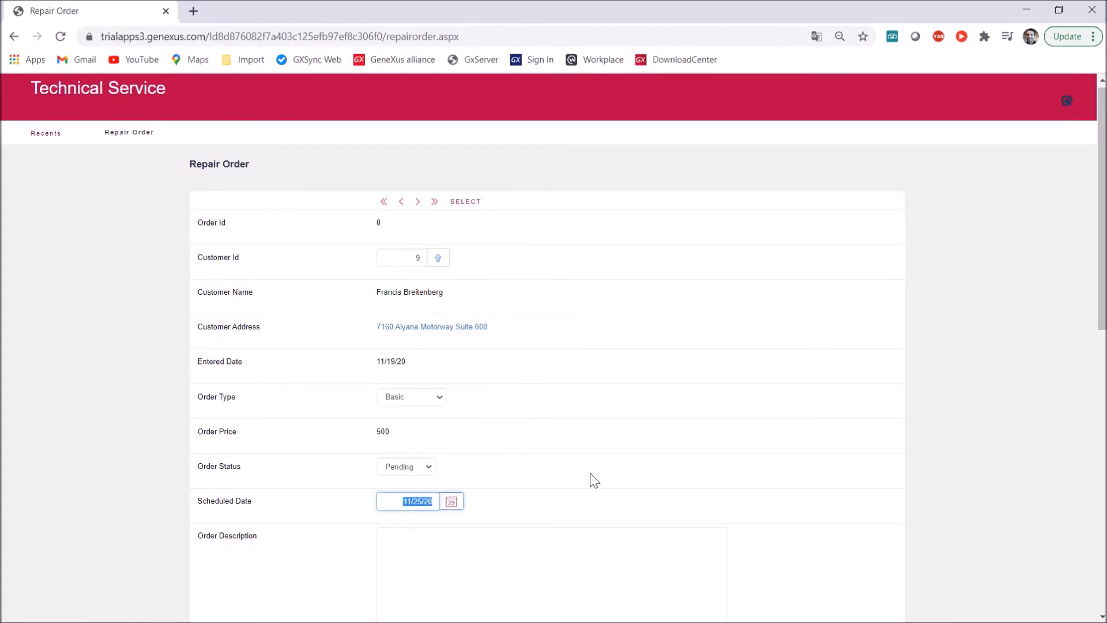
scroll(577, 450, down, 3)
click(563, 417)
text(Lorem ipsum dolor sit amet, consectetur adipiscing elit. Sed elementum lacinia sem vitae consequat. Nullam felis ante, tempus in tincidunt vitae, tincidunt id libero.)
scroll(878, 449, down, 7)
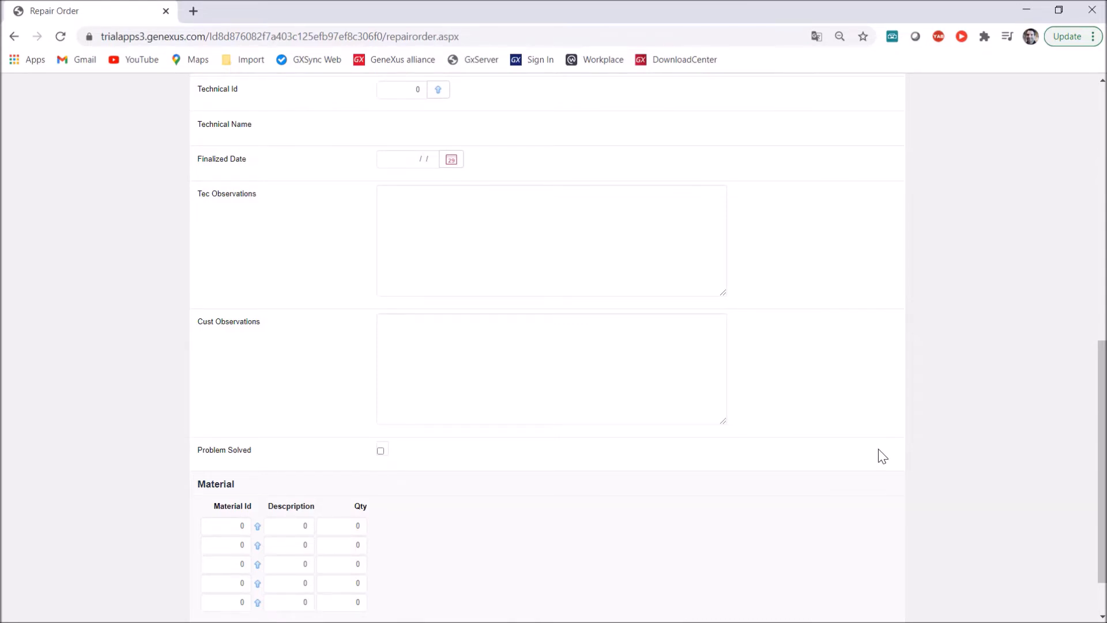
scroll(878, 449, down, 2)
click(481, 606)
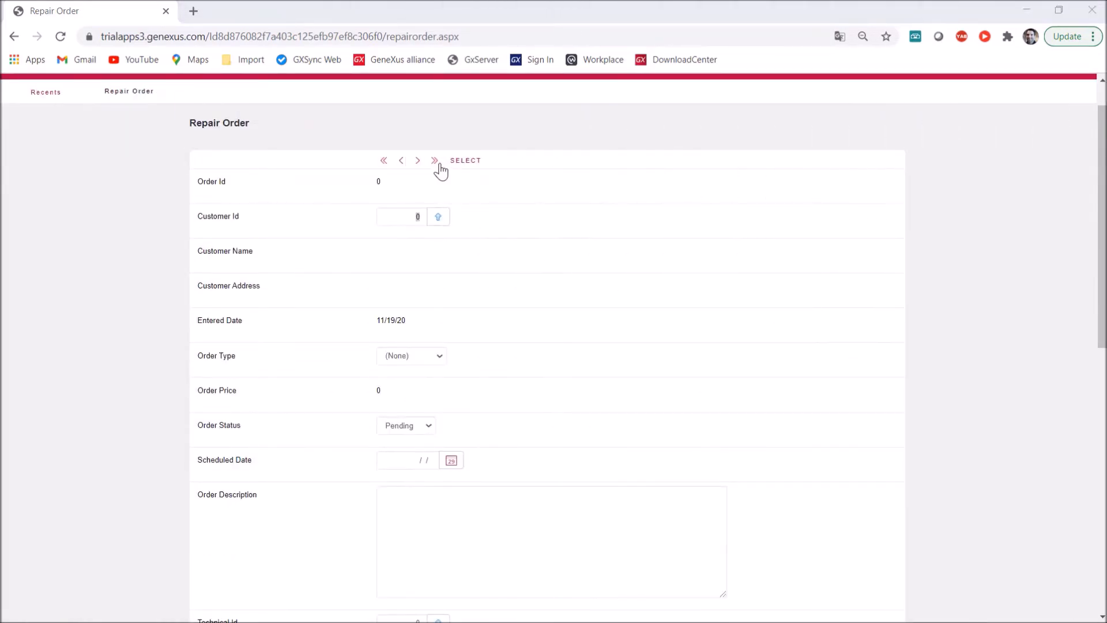
Load the last repair order and set its status to Assigned
click(436, 162)
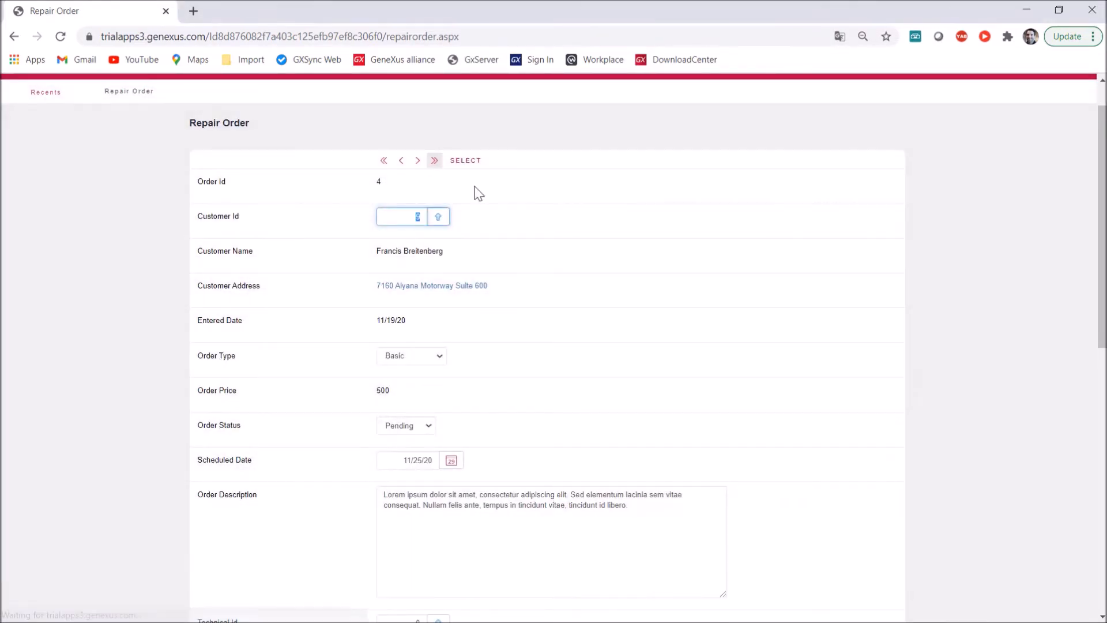
scroll(505, 319, down, 4)
click(420, 211)
click(414, 250)
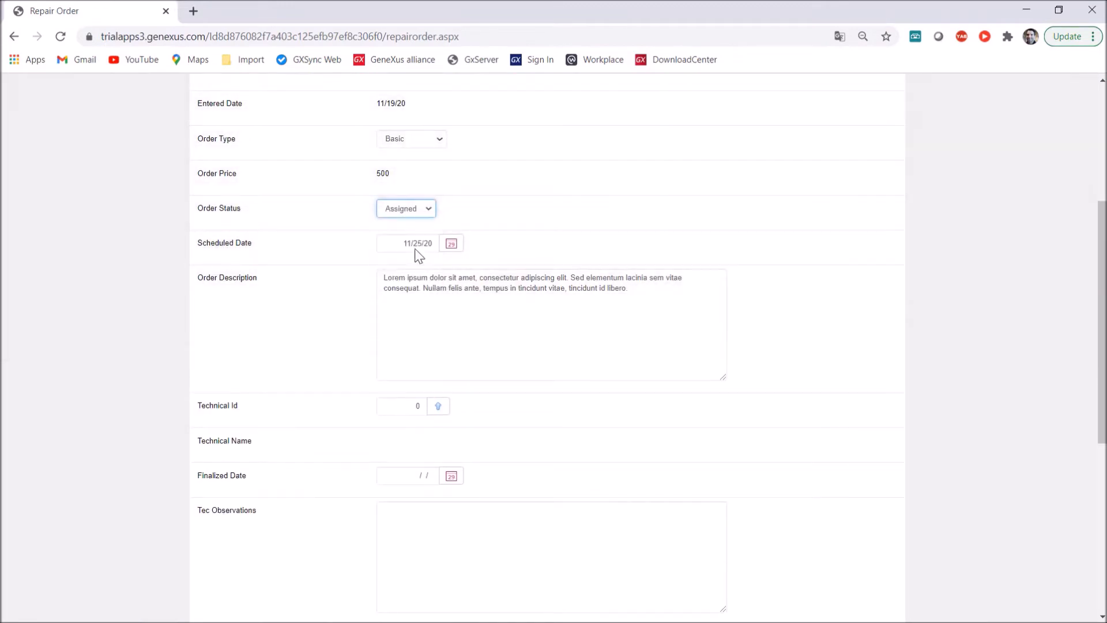
Assign the technician with Technical Id 4 to the repair order from the selection list
scroll(452, 275, down, 3)
click(440, 264)
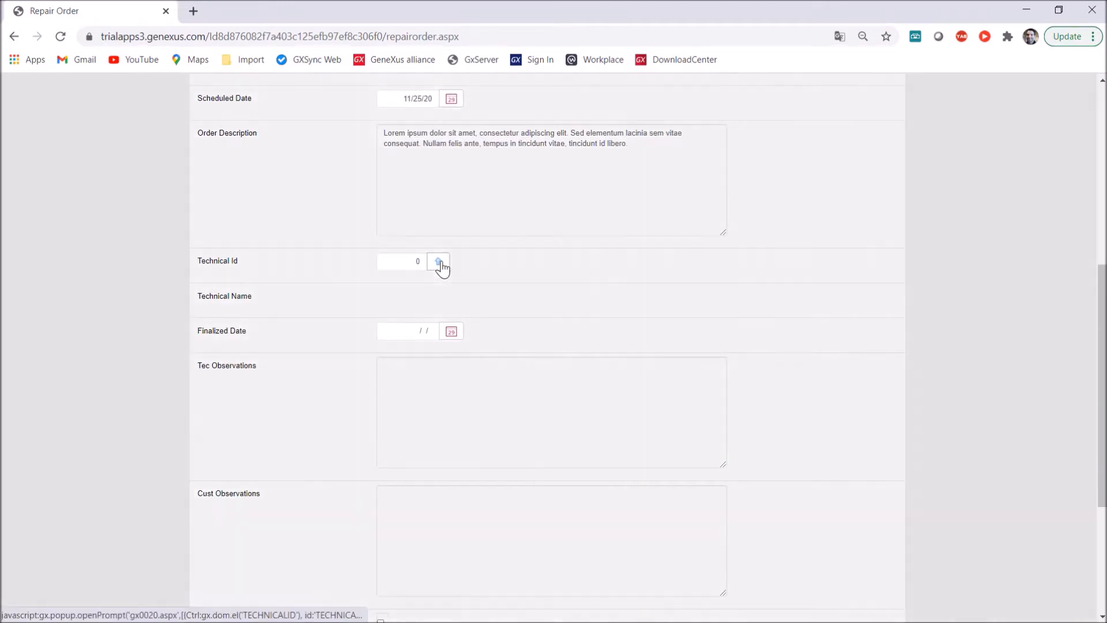
click(650, 395)
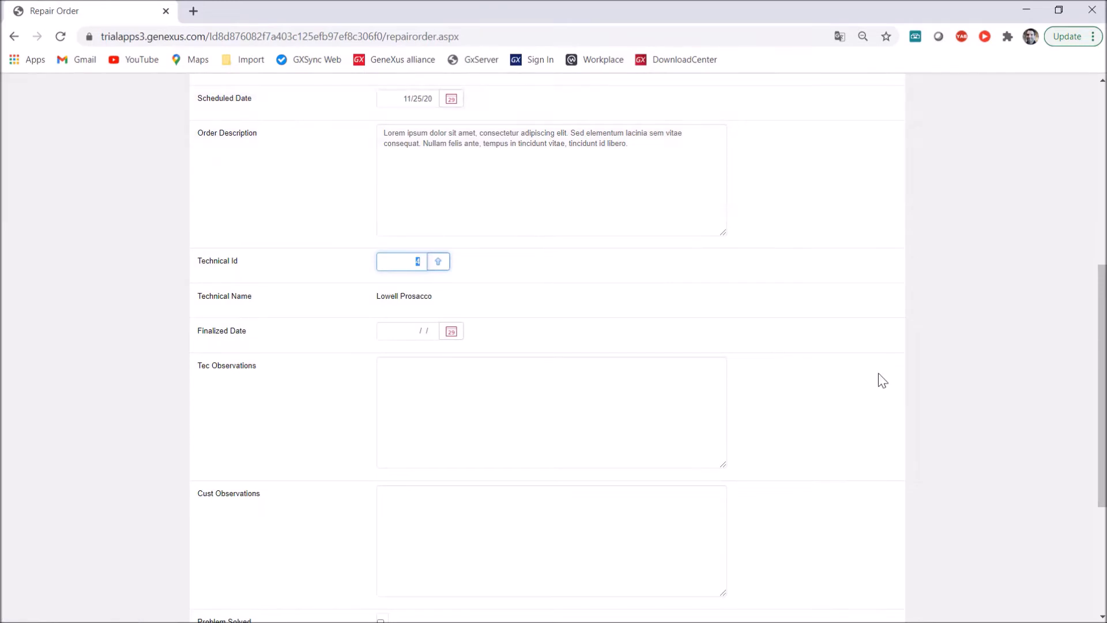
Add two material lines to the order: material 1 with quantity 5 and material 2 with quantity 10
scroll(880, 378, down, 4)
click(226, 461)
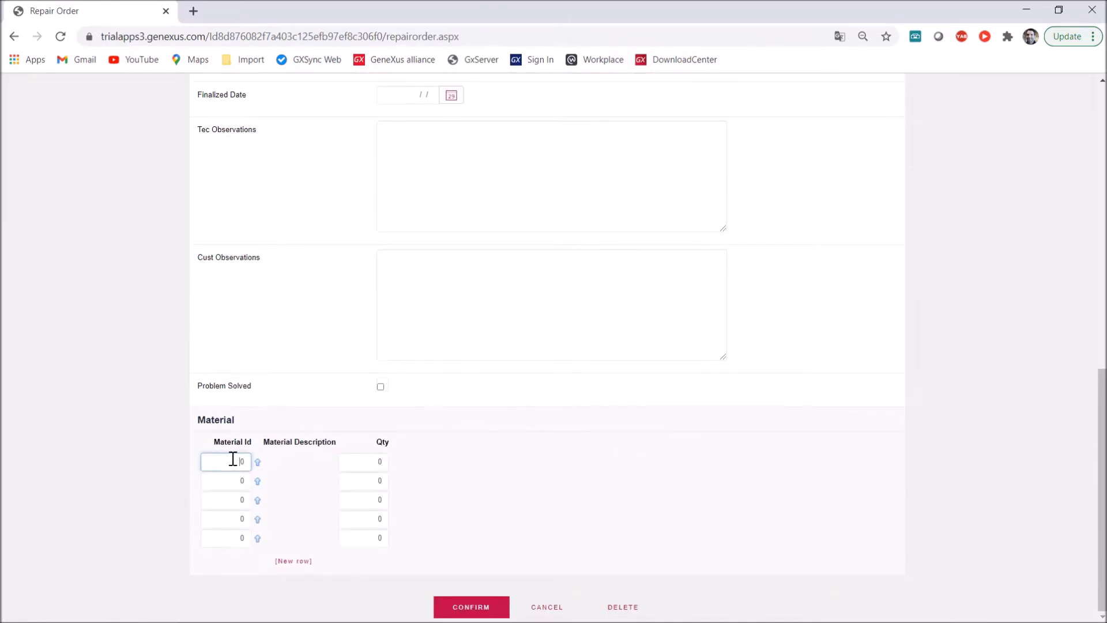
key(BackSpace)
text(1)
key(Tab)
text(5)
click(237, 481)
key(BackSpace)
text(2)
key(Tab)
text(10)
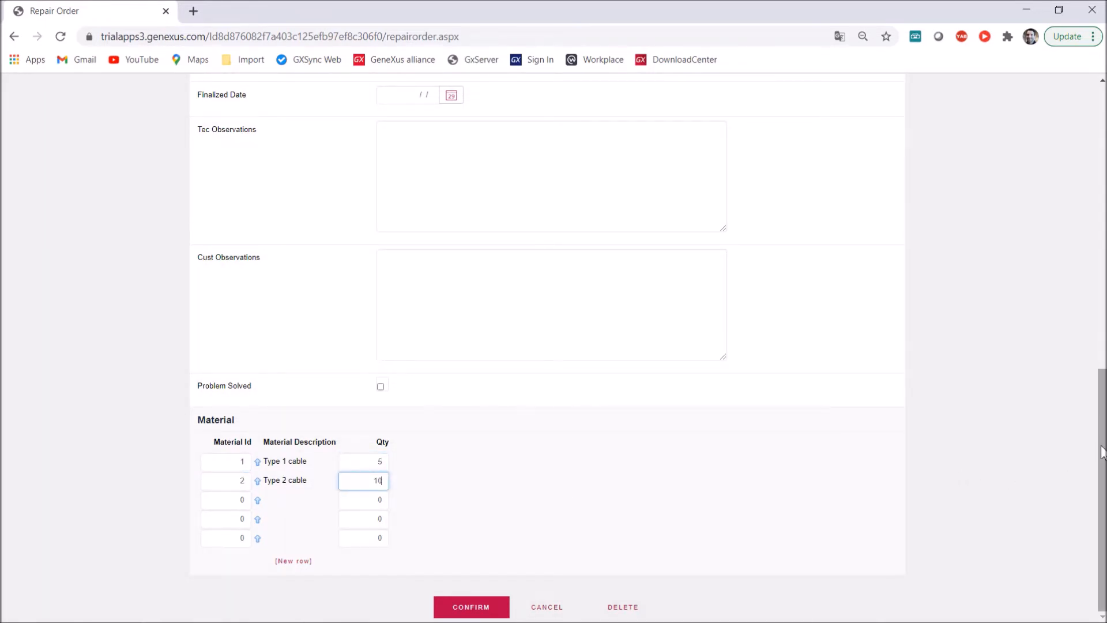
Review the assigned repair order's fields from start to end and confirm the order
drag(1104, 453, 1104, 170)
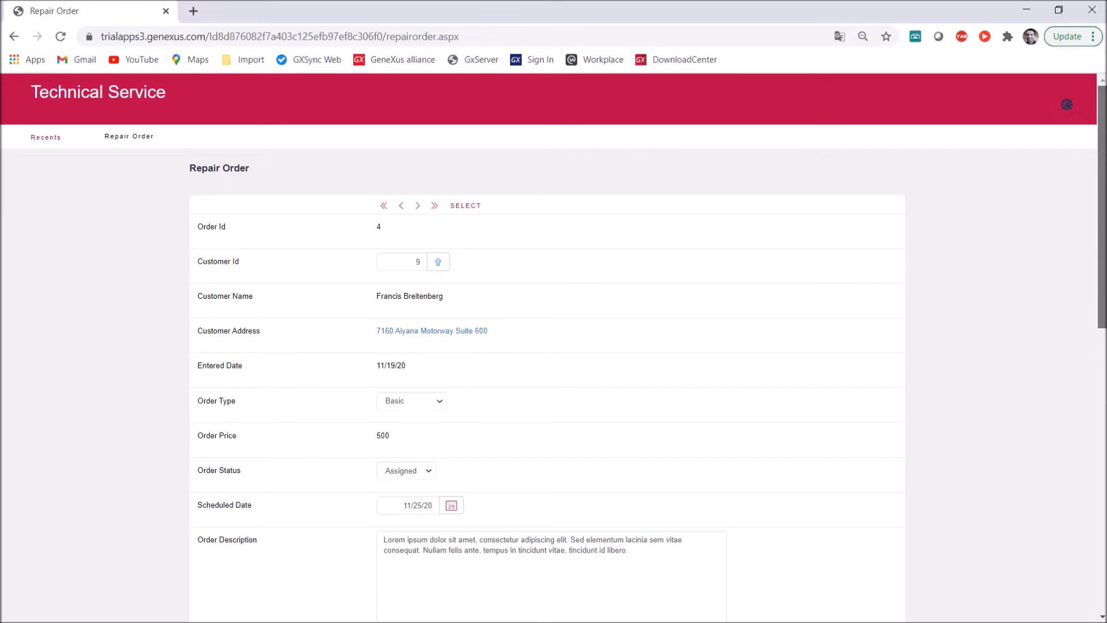
drag(1100, 179, 1098, 420)
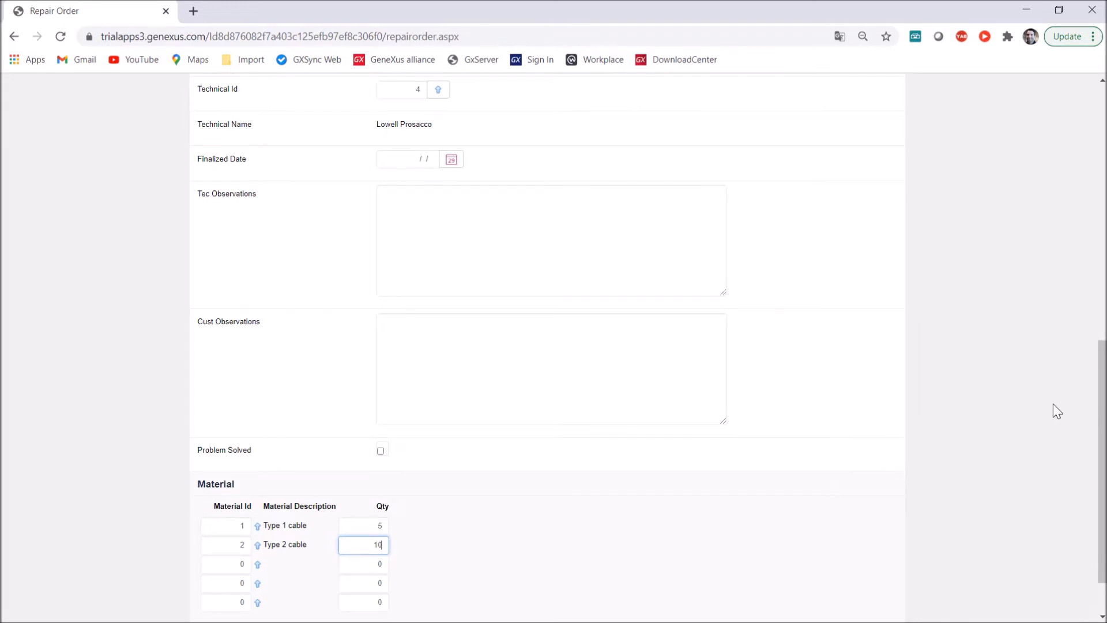
scroll(1057, 411, down, 1)
click(486, 611)
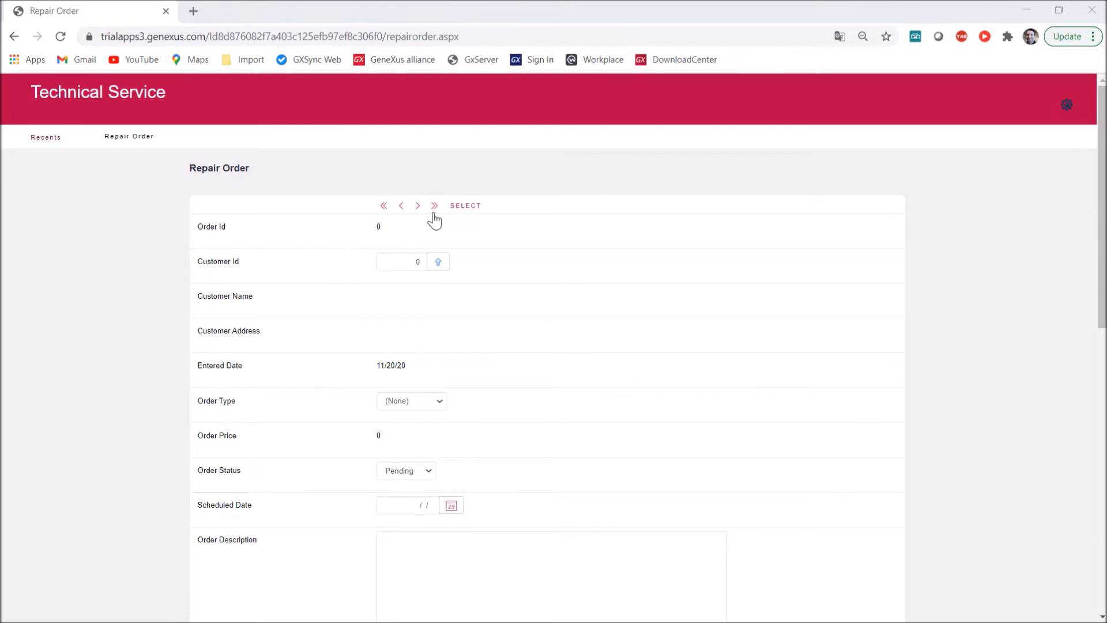
Load the last repair order again and set its finalized date to 11/20/20
click(435, 206)
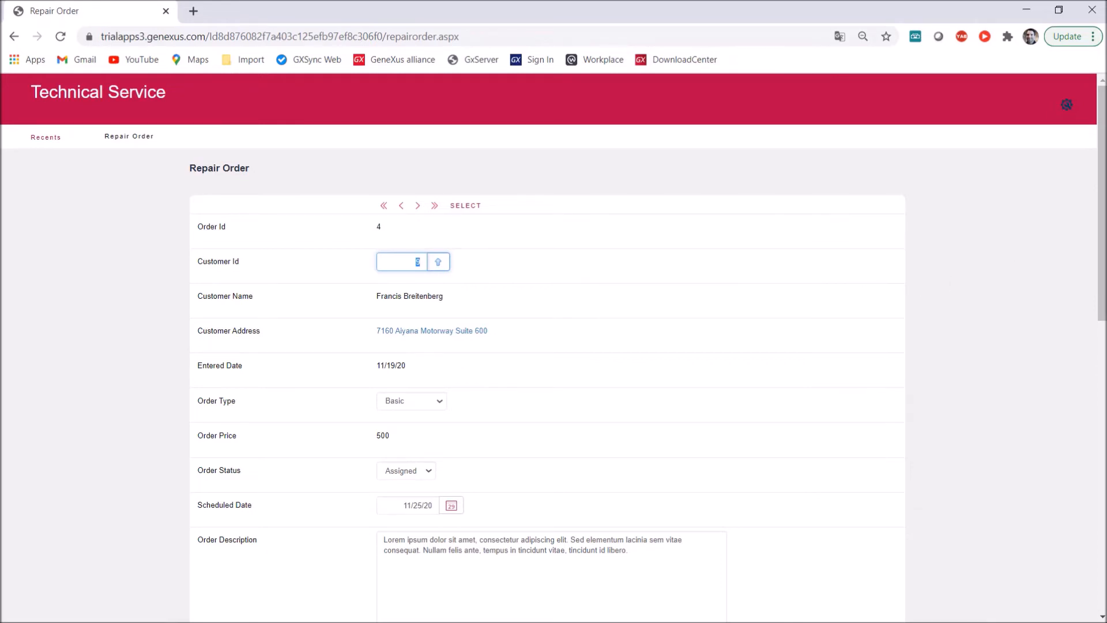
drag(1104, 286, 1105, 543)
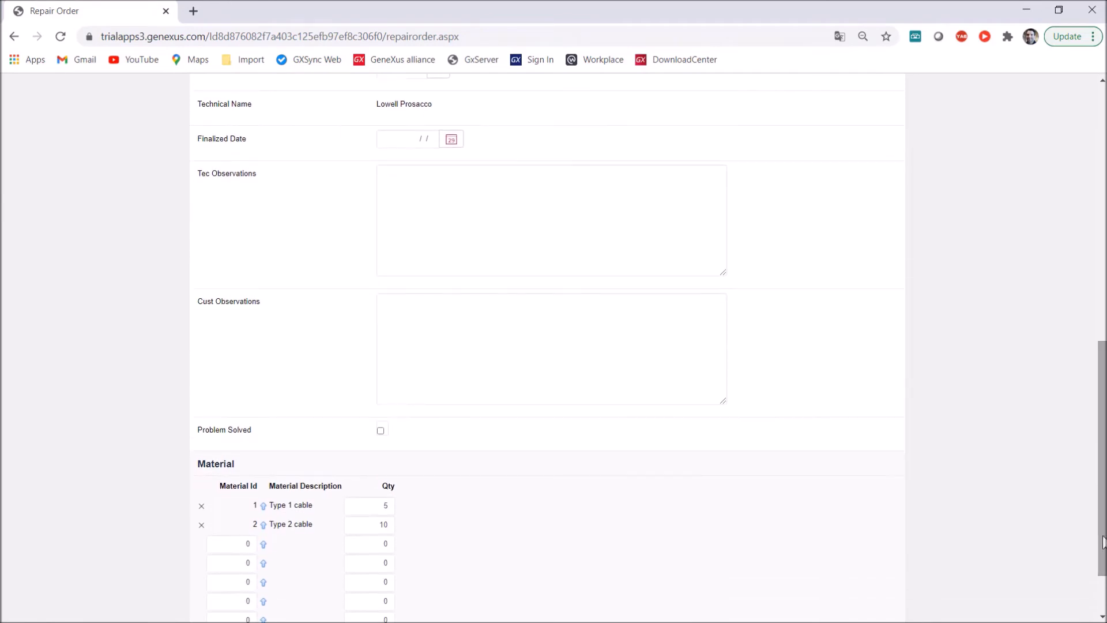
click(451, 139)
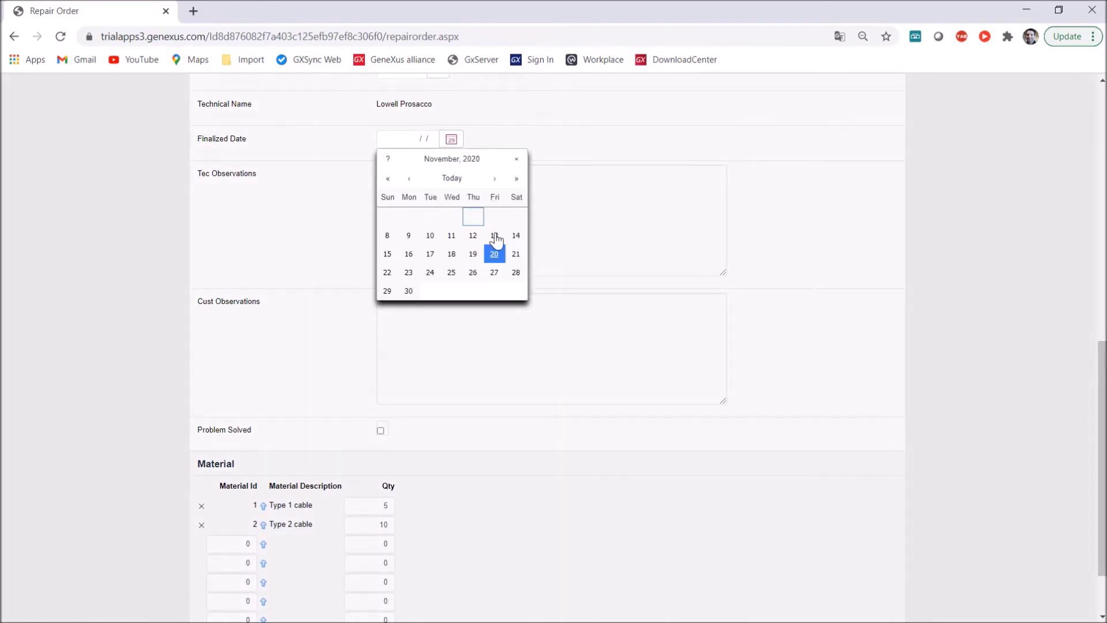
click(494, 252)
Paste the technician and customer observations, mark the problem as solved, and confirm the order
click(501, 211)
text(Lorem ipsum dolor sit amet, consectetur adipiscing elit. Aenean porta est nec urna iaculis iaculis. Nullam in dictum nunc. Mauris id lorem nibh.)
click(589, 346)
text(Mauris fermentum, libero et fringilla tincidunt, sapien leo commodo orci, ac posuere est velit ut nunc. Phasellus vel volutpat leo, eu aliquam augue.)
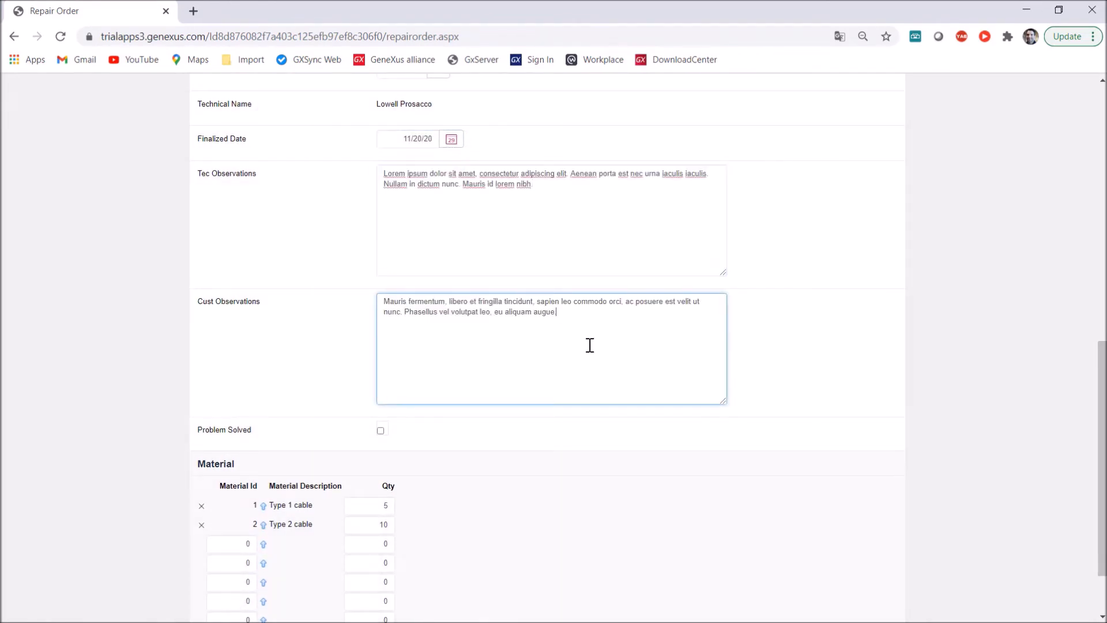
click(381, 431)
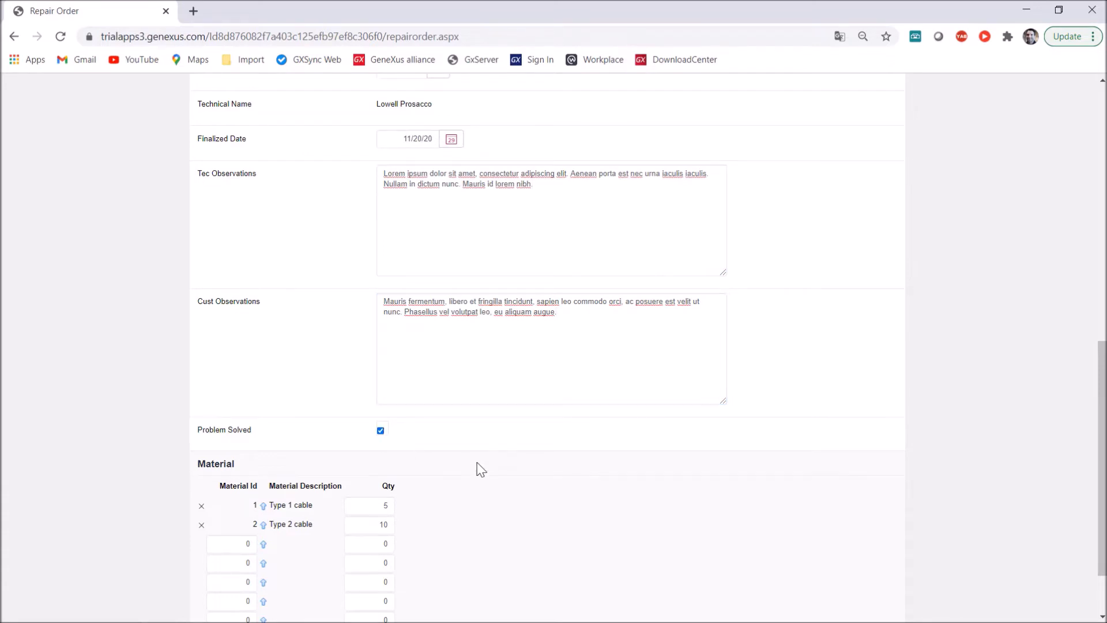
scroll(477, 476, down, 2)
click(461, 610)
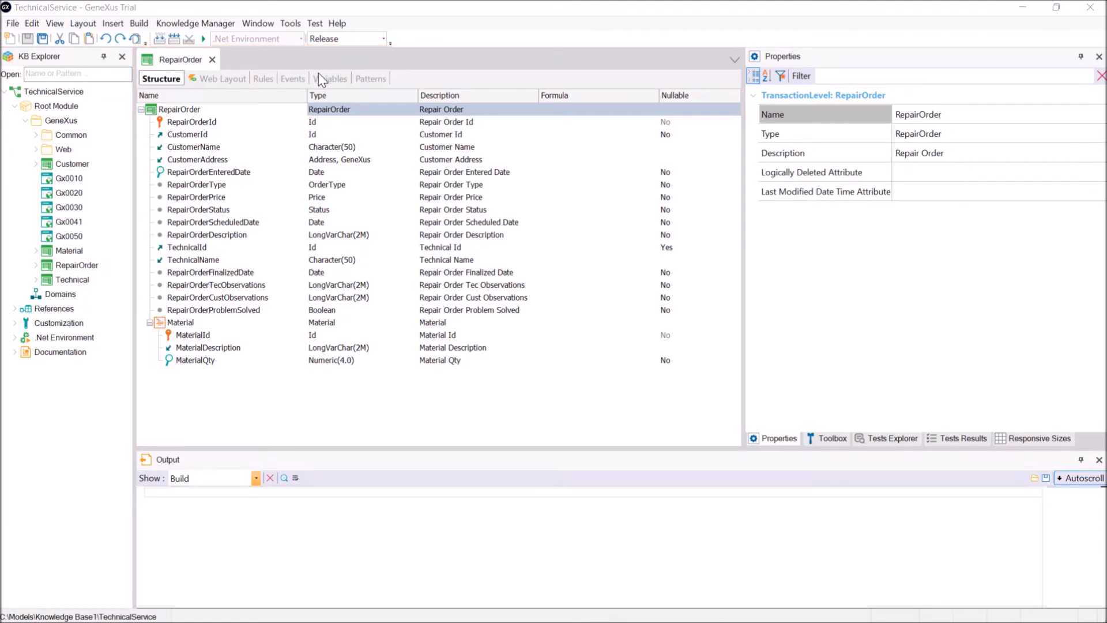
Switch to GeneXus and examine the RepairOrder transaction's rules and events
click(262, 79)
click(292, 81)
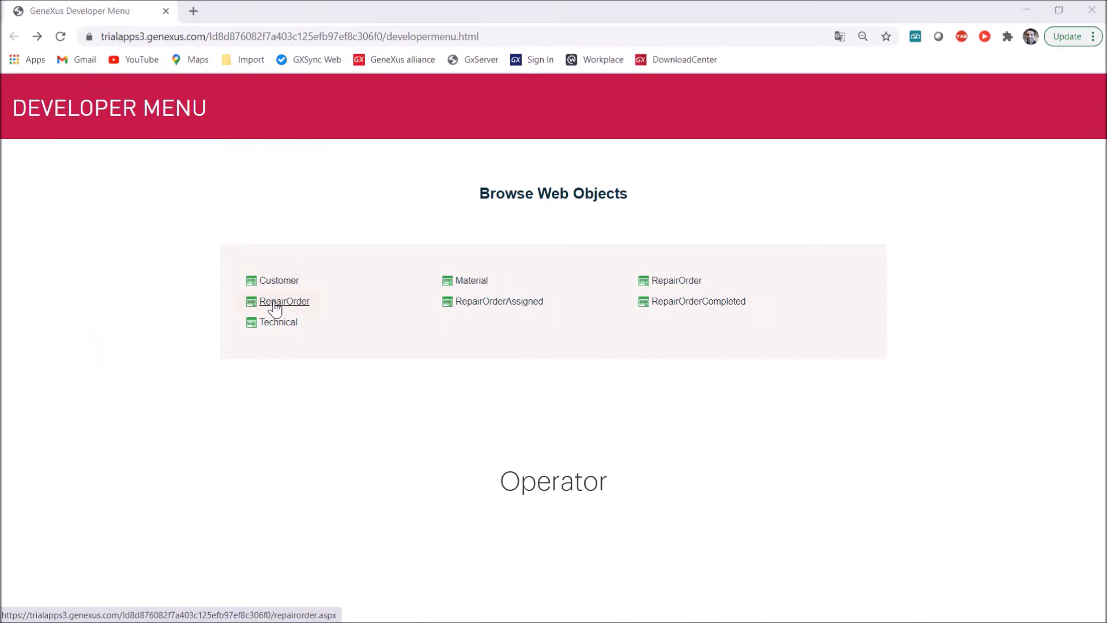
Open the browser's simplified Repair Order form, choose the ninth customer from the selection list and set the order type to Basic
click(275, 303)
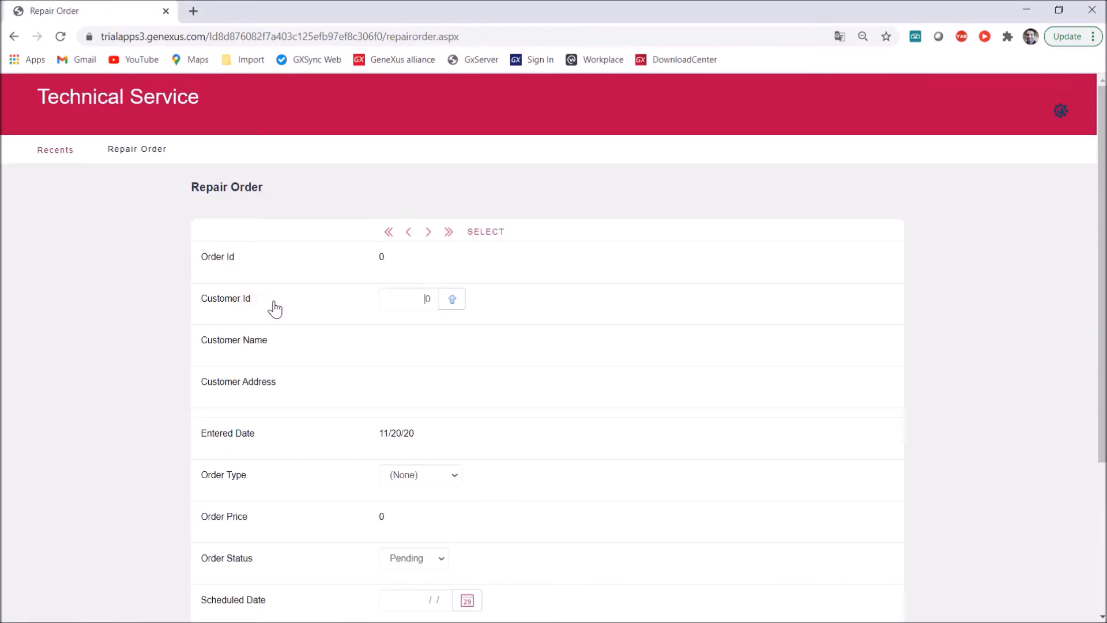
click(455, 304)
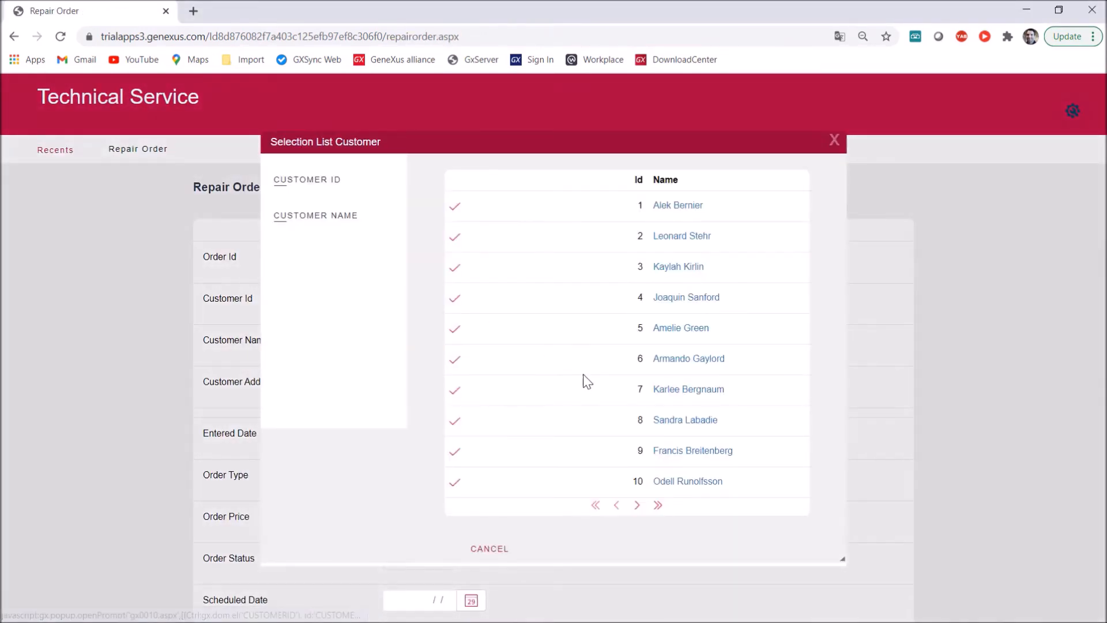
click(690, 452)
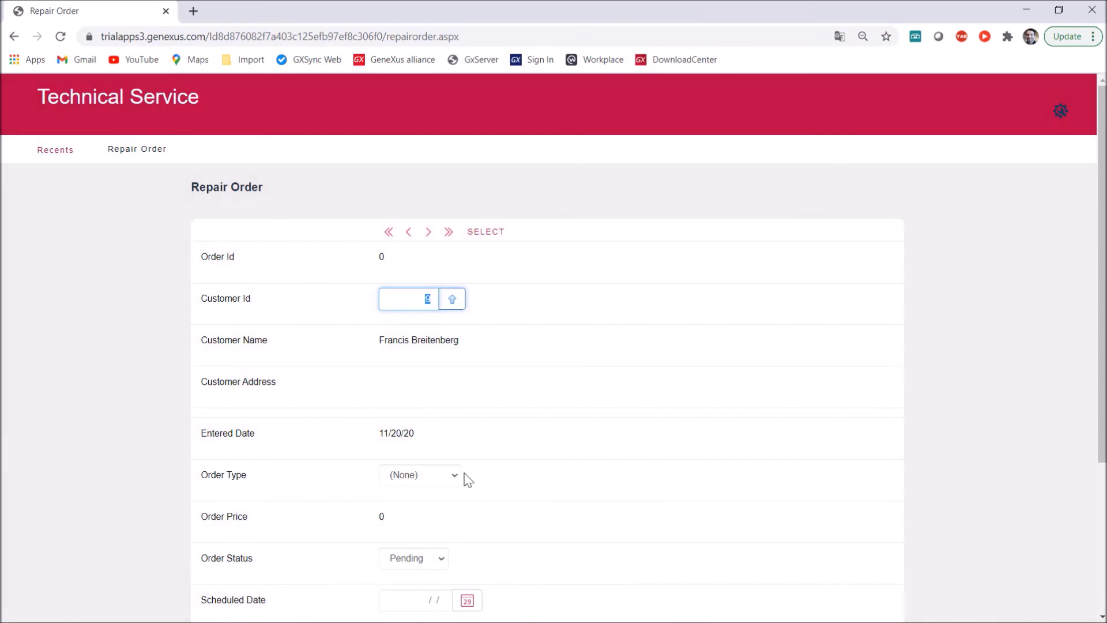
click(453, 476)
click(440, 518)
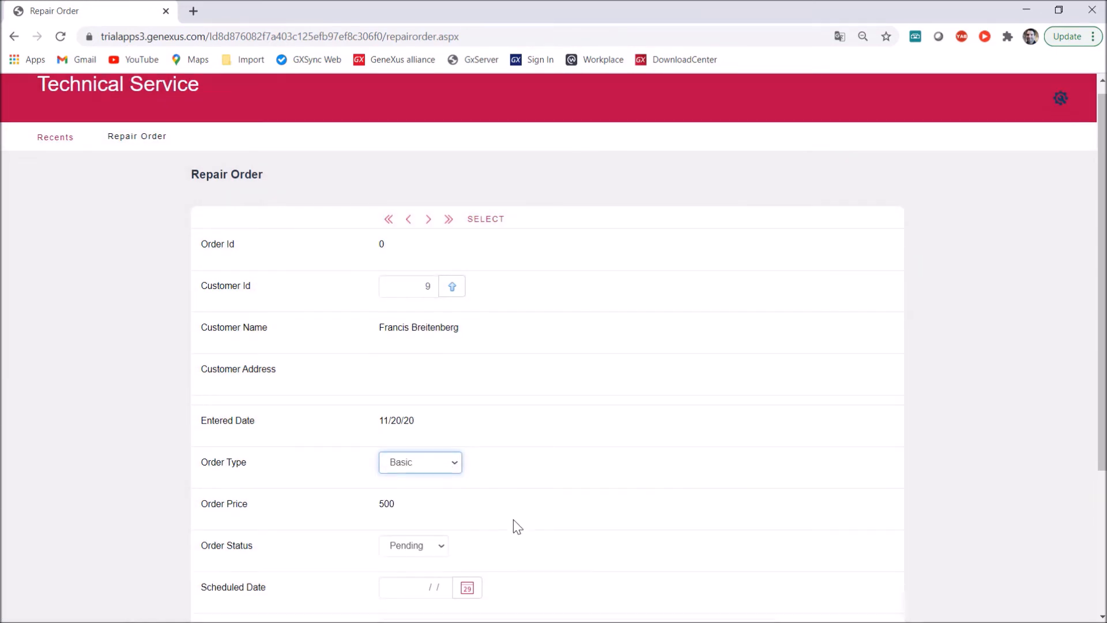
Set the scheduled date to 11/25/20, paste the order description and confirm the repair order
scroll(517, 527, down, 3)
click(468, 384)
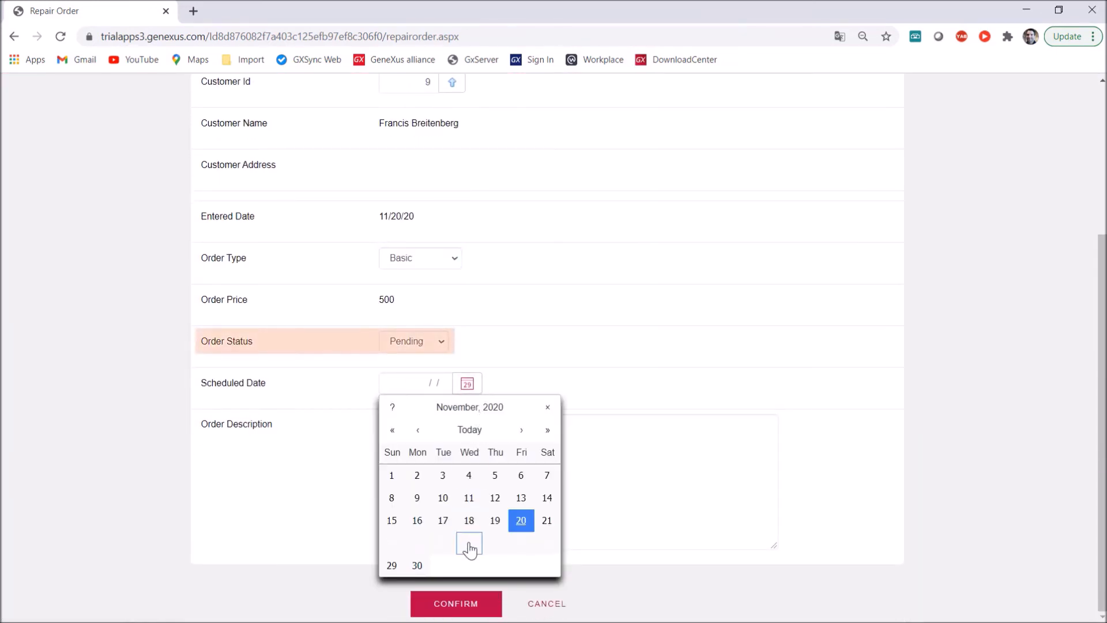
click(470, 546)
click(454, 436)
text(Pellentesque habitant morbi tristique senectus et netus et malesuada fames ac turpis egestas. Curabitur ac pellentesque sapien, ac sollicitudin tellus.)
click(447, 601)
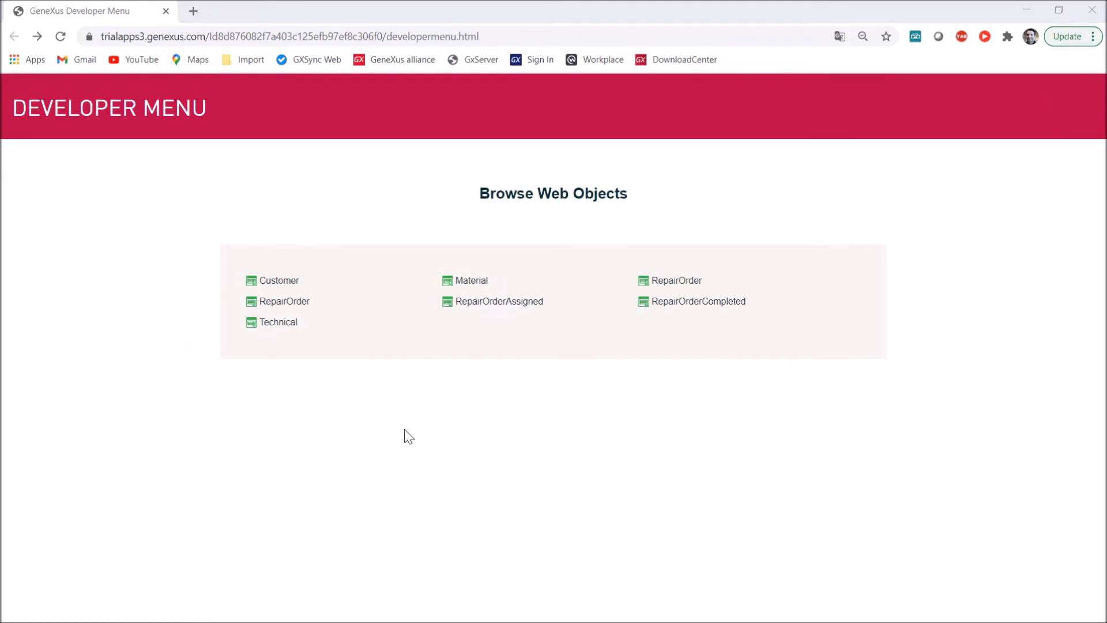
Open the RepairOrderAssigned form, load the last order and choose the third technician from the selection list
click(496, 311)
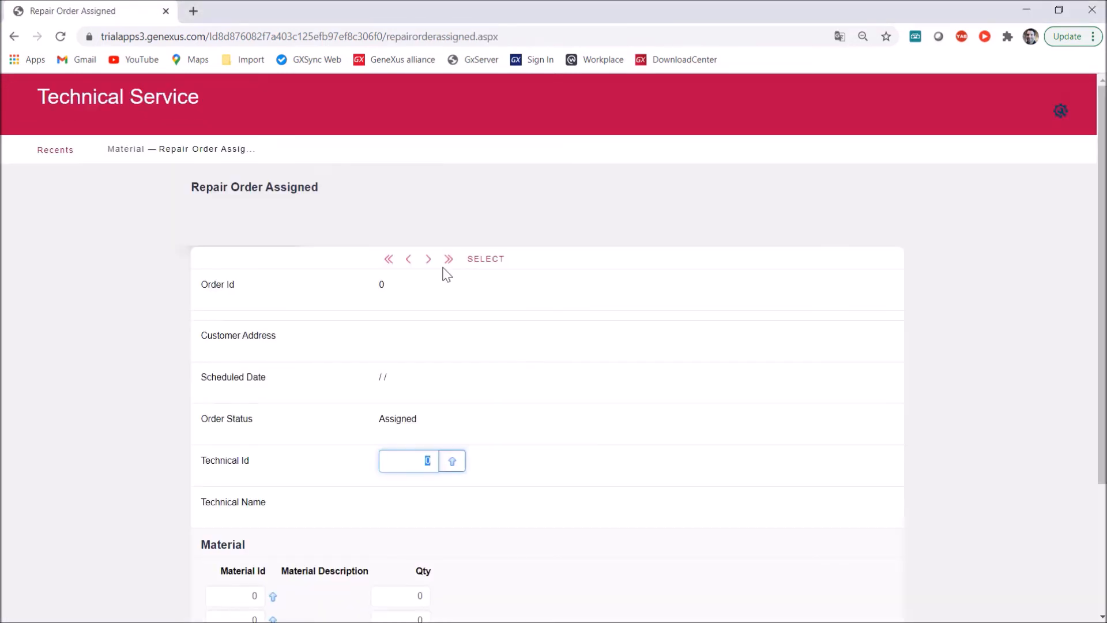
click(448, 259)
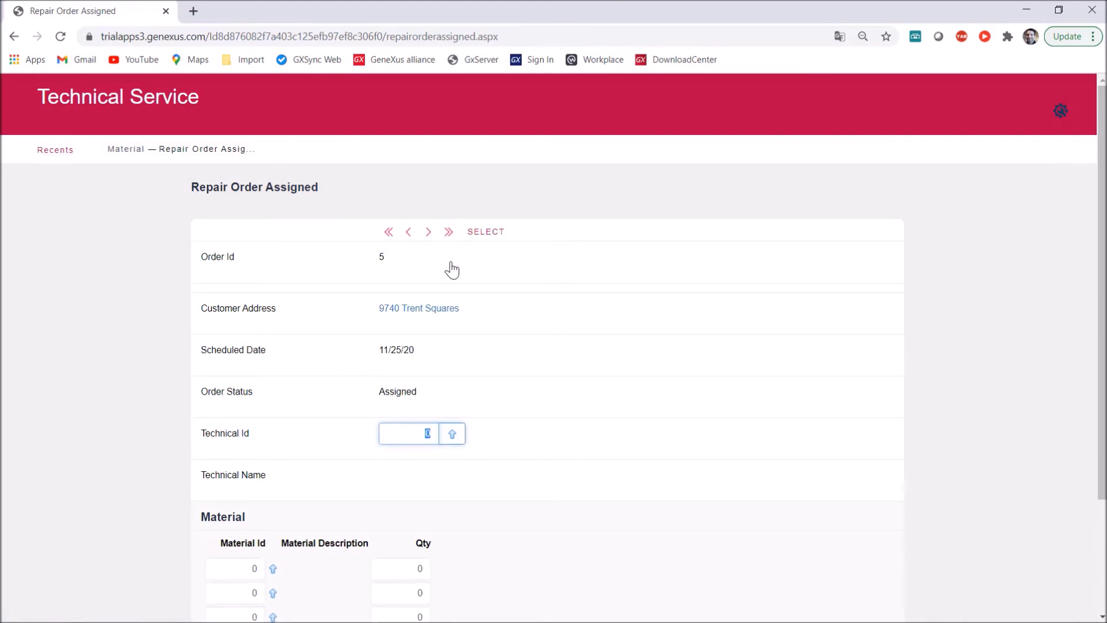
click(459, 439)
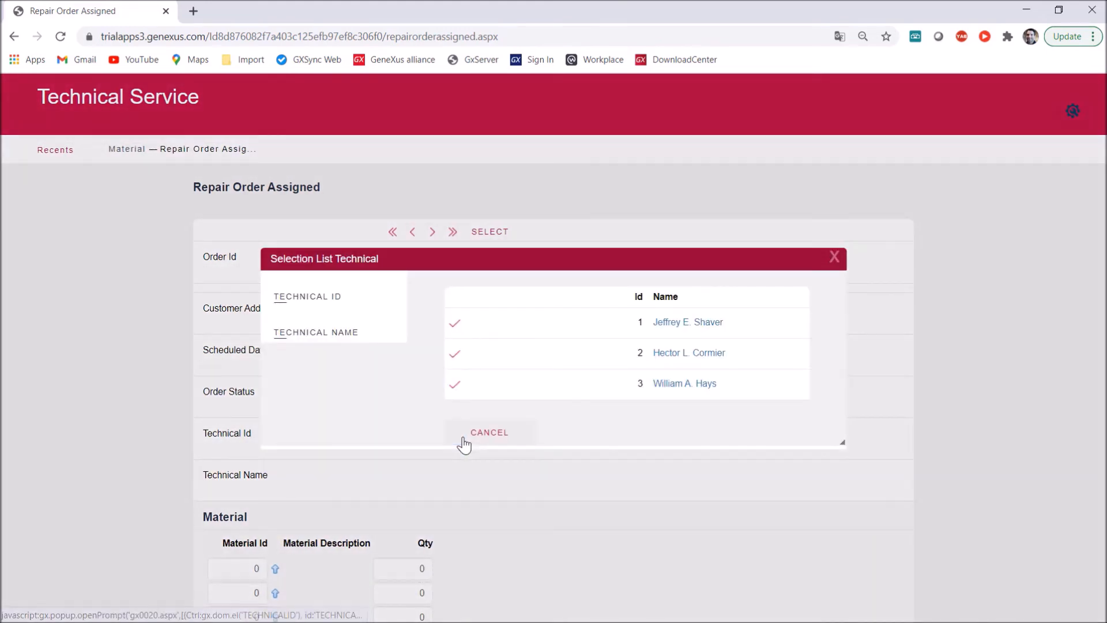
click(671, 385)
scroll(625, 430, down, 3)
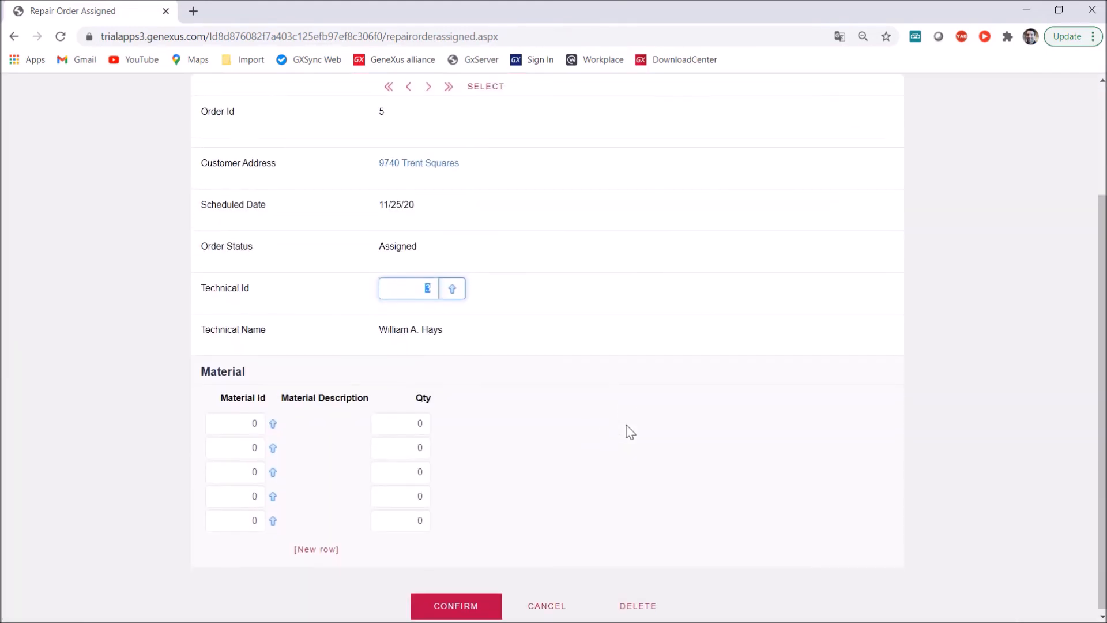
Add the Type 1 cable material with quantity 10 and material 5 with quantity 2, and confirm the assignment
click(259, 422)
key(BackSpace)
key(Tab)
text(10)
key(Tab)
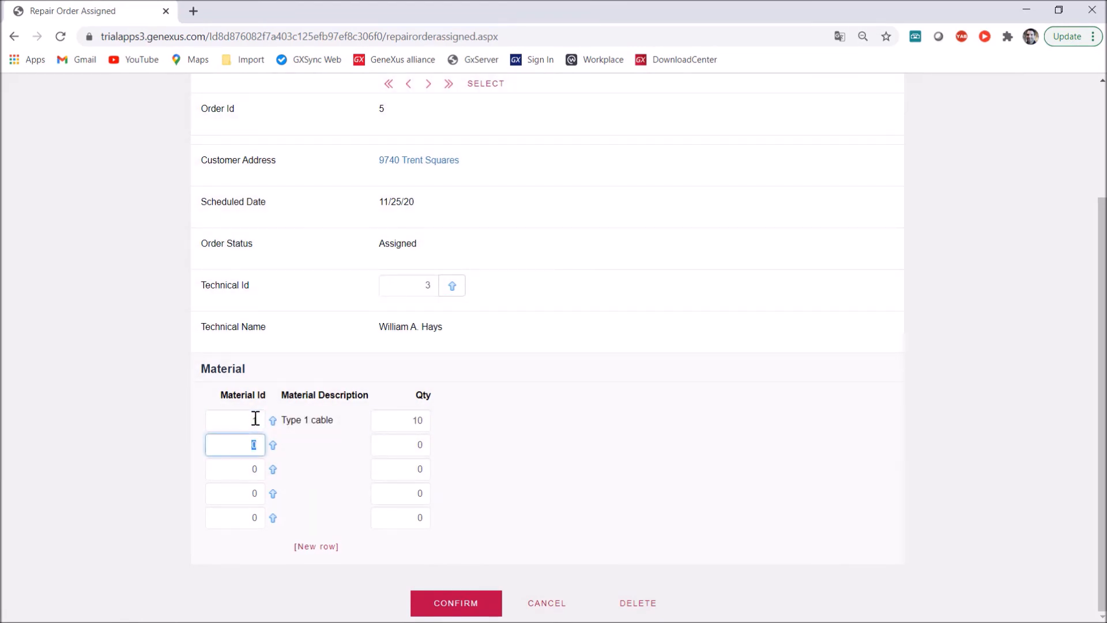
text(5)
key(Tab)
text(2)
key(Tab)
click(477, 602)
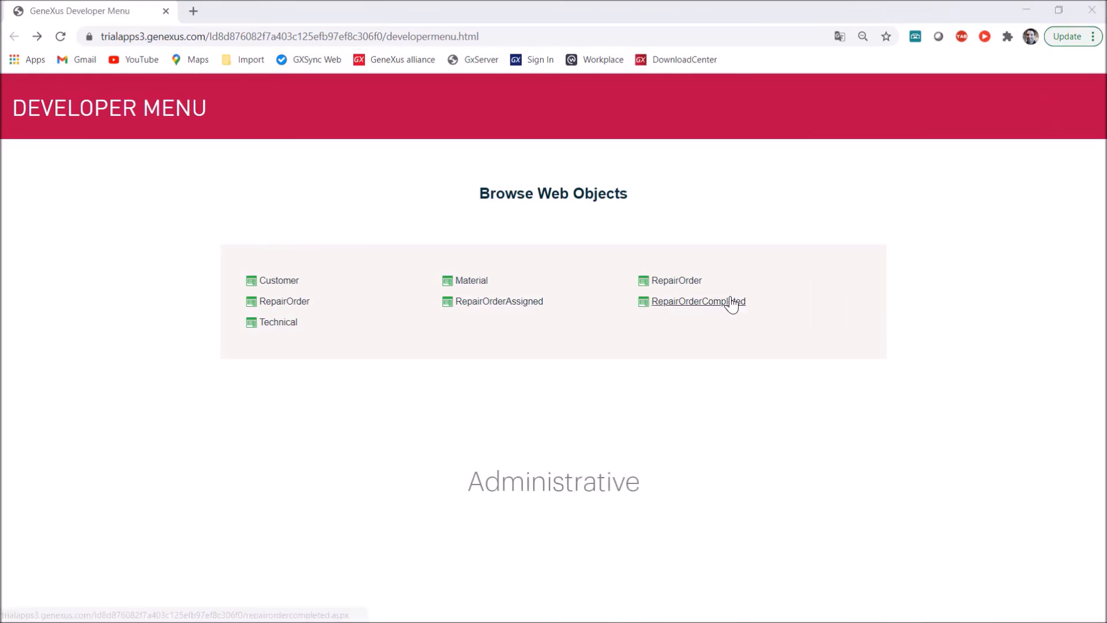
Open the RepairOrderCompleted form, load the last order and paste the technician observations
click(732, 302)
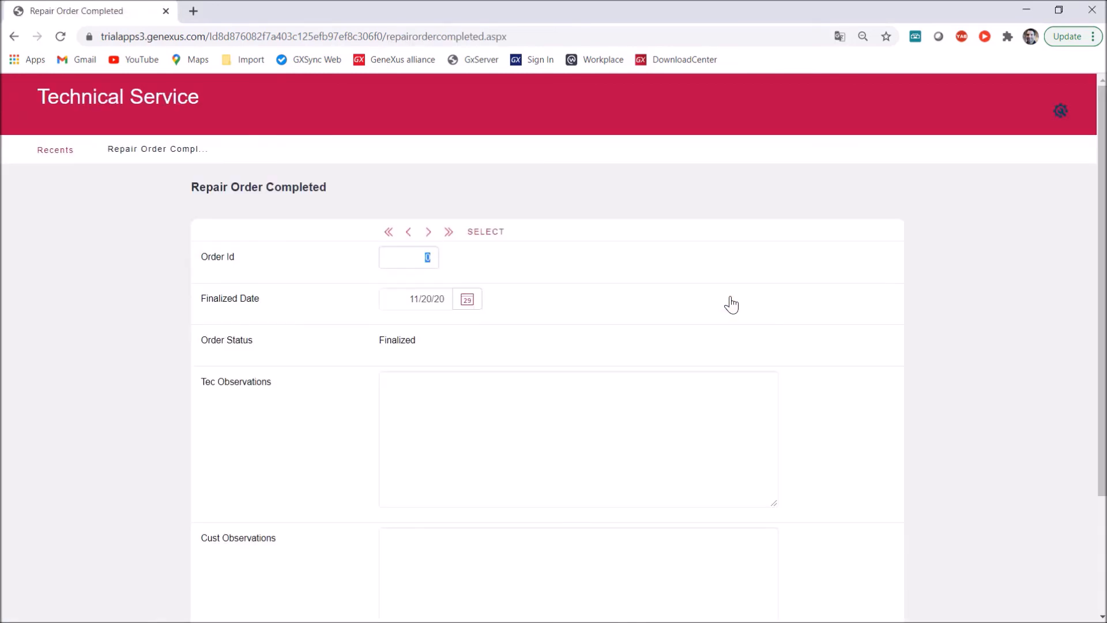
click(450, 237)
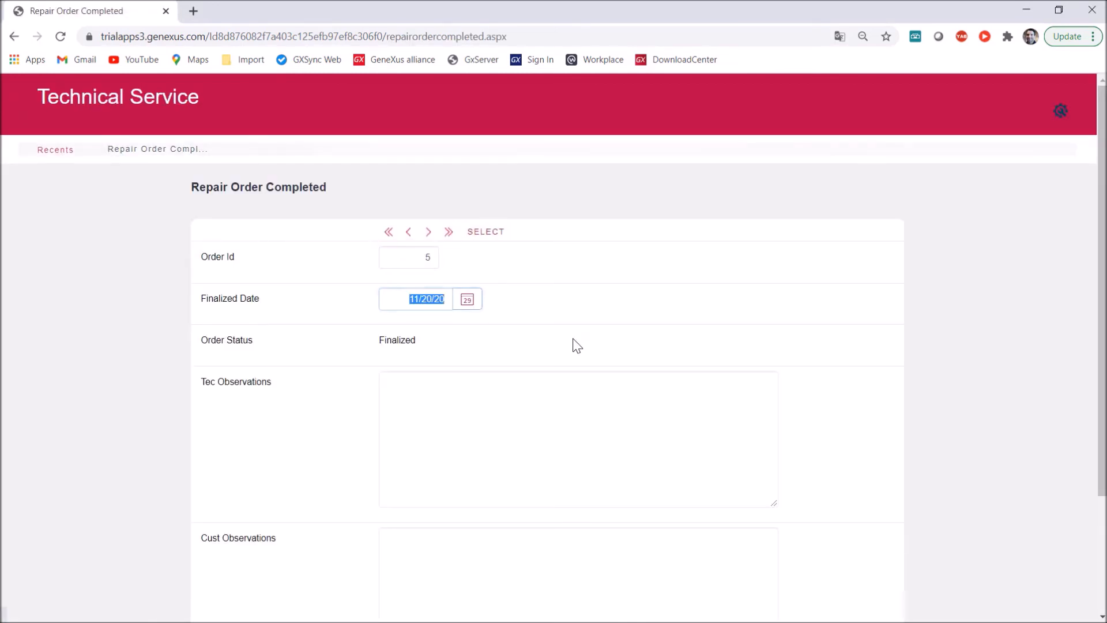
click(492, 395)
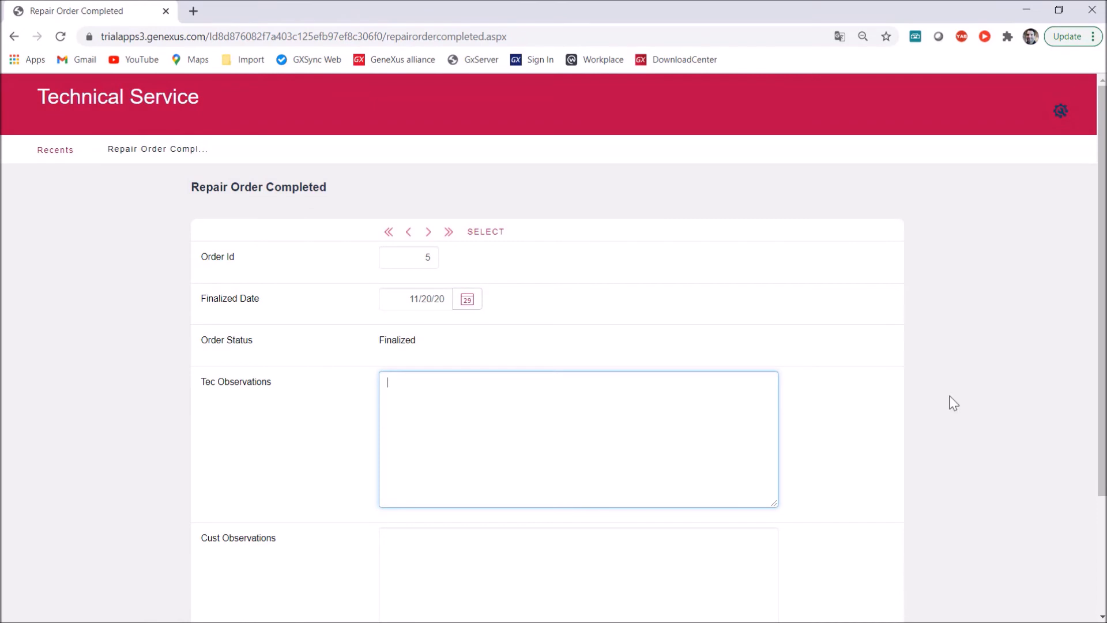
text(Lorem ipsum dolor sit amet, consectetur adipiscing elit. Aenean porta est nec urna iaculis iaculis. Nullam in dictum nunc. Mauris id lorem nibh.)
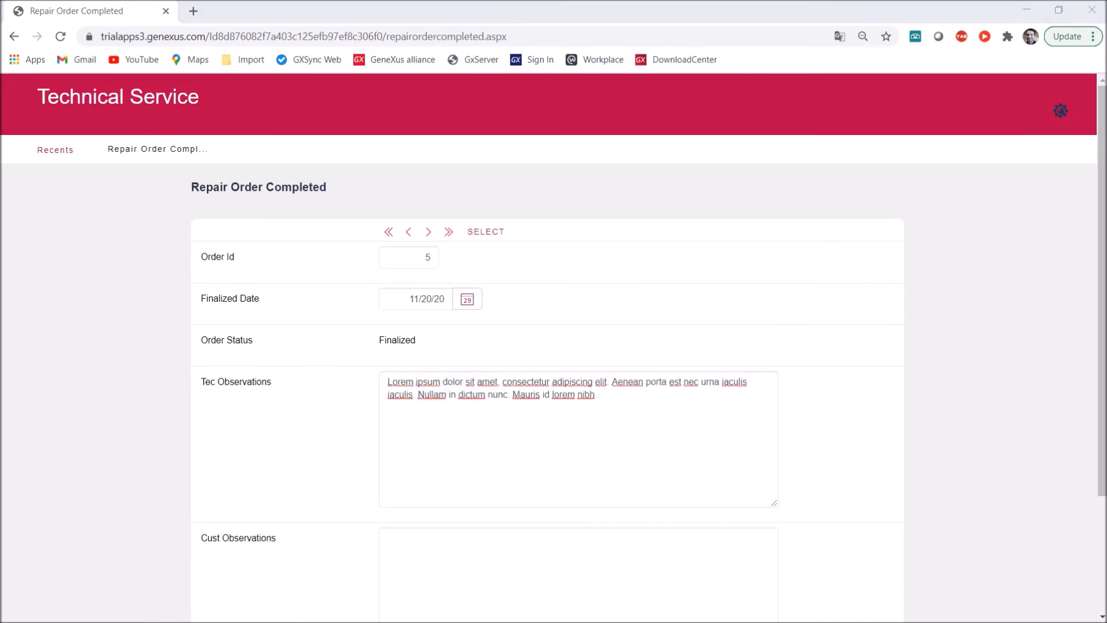
Paste the customer observations, mark the problem as solved and confirm the completed order
scroll(821, 504, down, 1)
click(697, 490)
text(Nam vestibulum leo arcu, laoreet pulvinar dui suscipit eu. Etiam sollicitudin nisl vel tincidunt viverra. Cras a arcu et mauris tincidunt auctor)
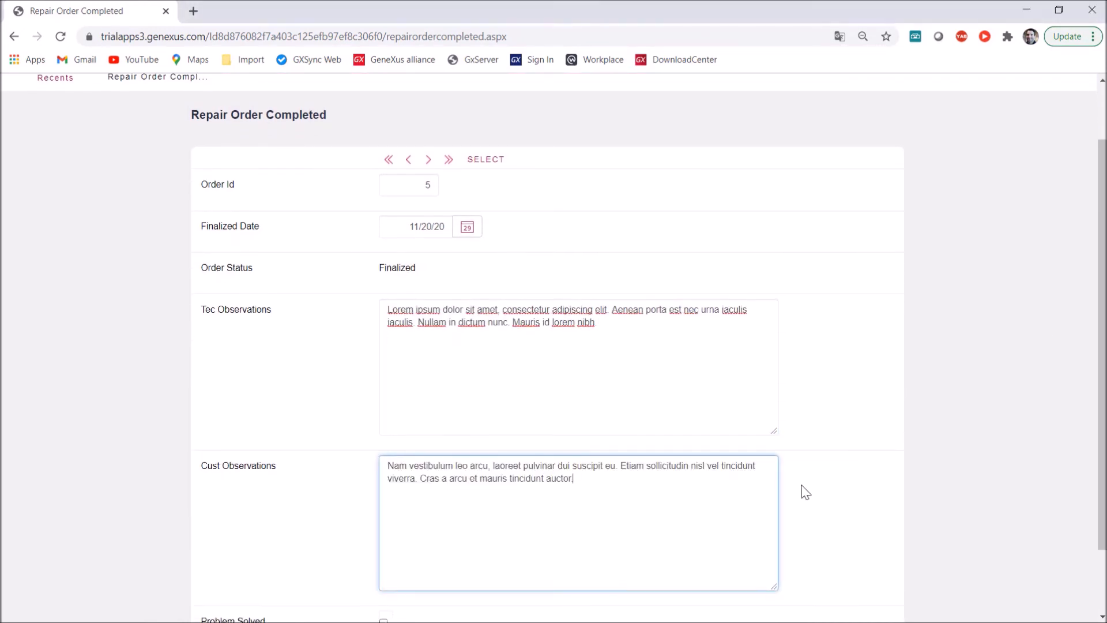
scroll(804, 489, down, 1)
scroll(805, 492, down, 1)
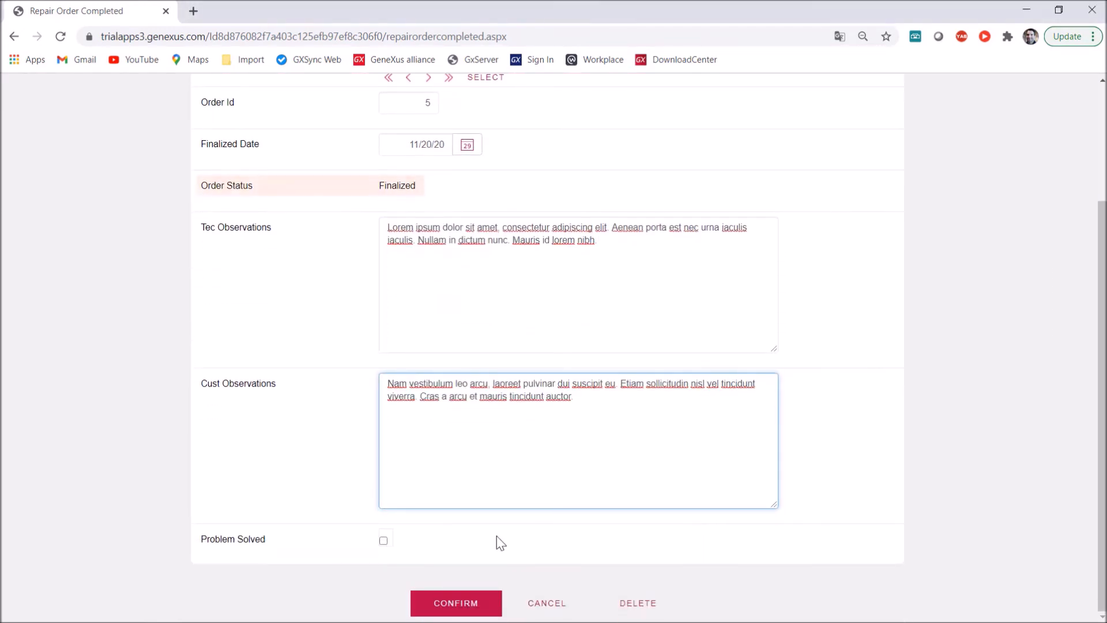
click(384, 541)
click(442, 601)
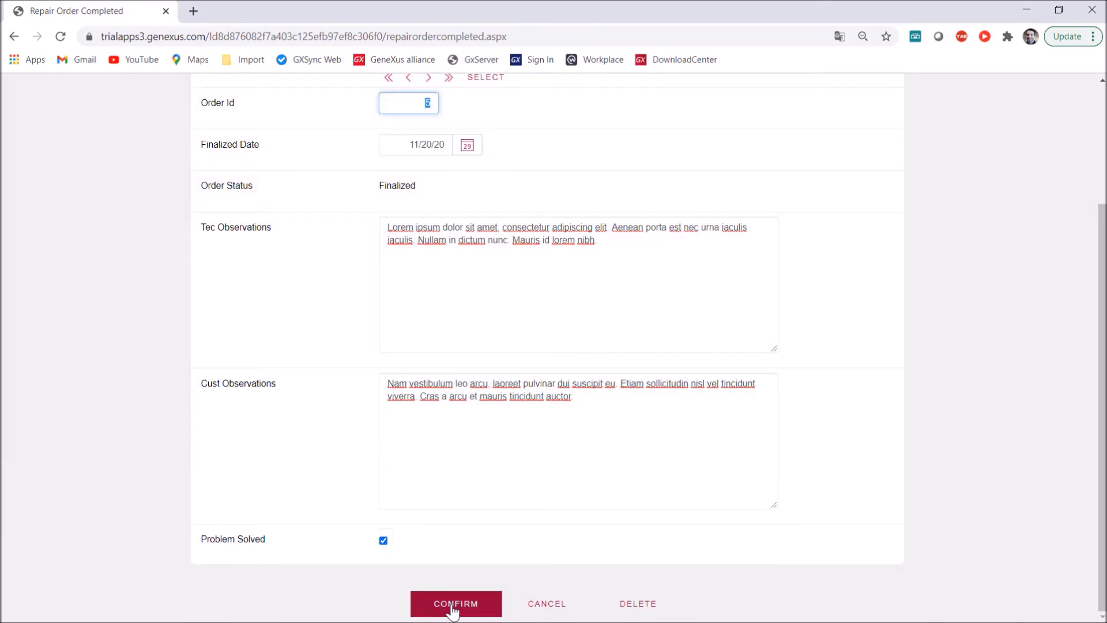
scroll(634, 577, up, 3)
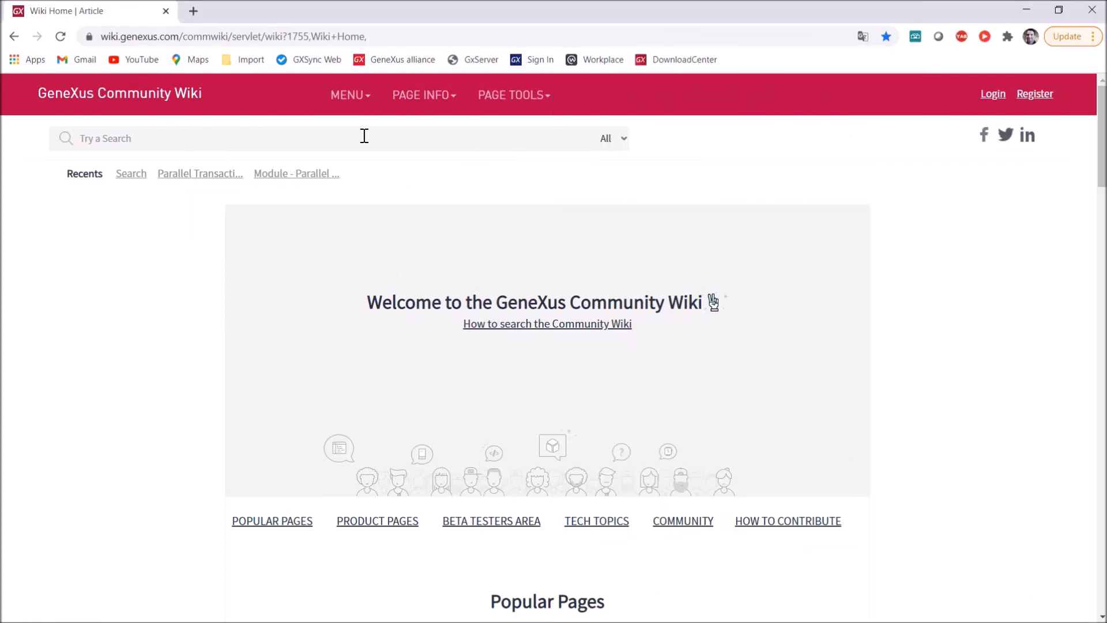
Search the GeneXus Community Wiki for "parallel transactions" and open the Parallel Transactions article
click(364, 138)
text(parallel transactions)
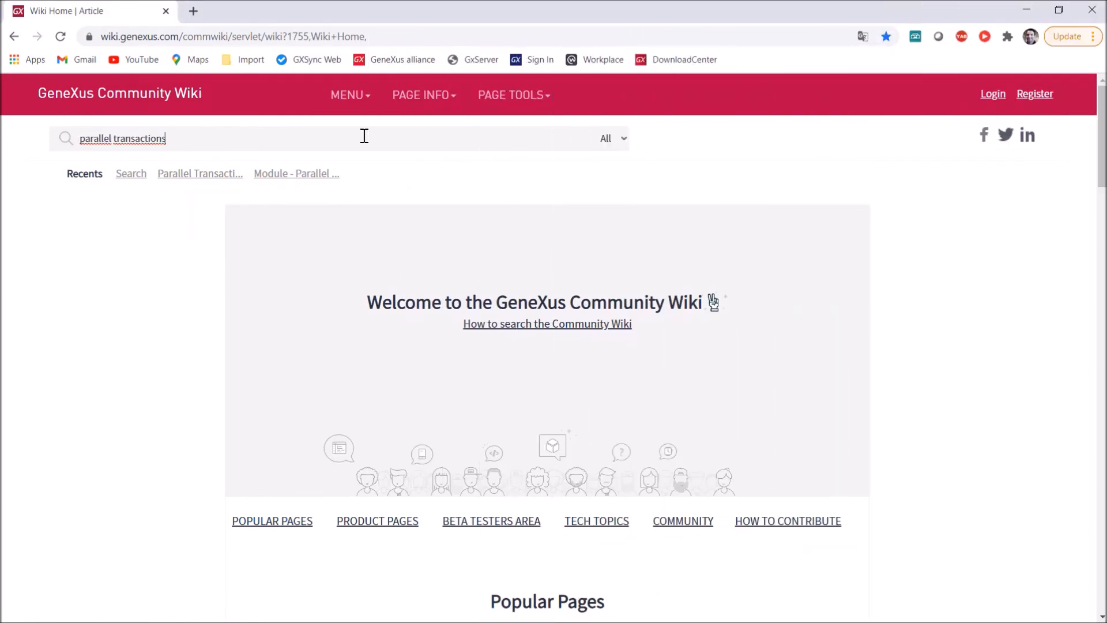
key(Return)
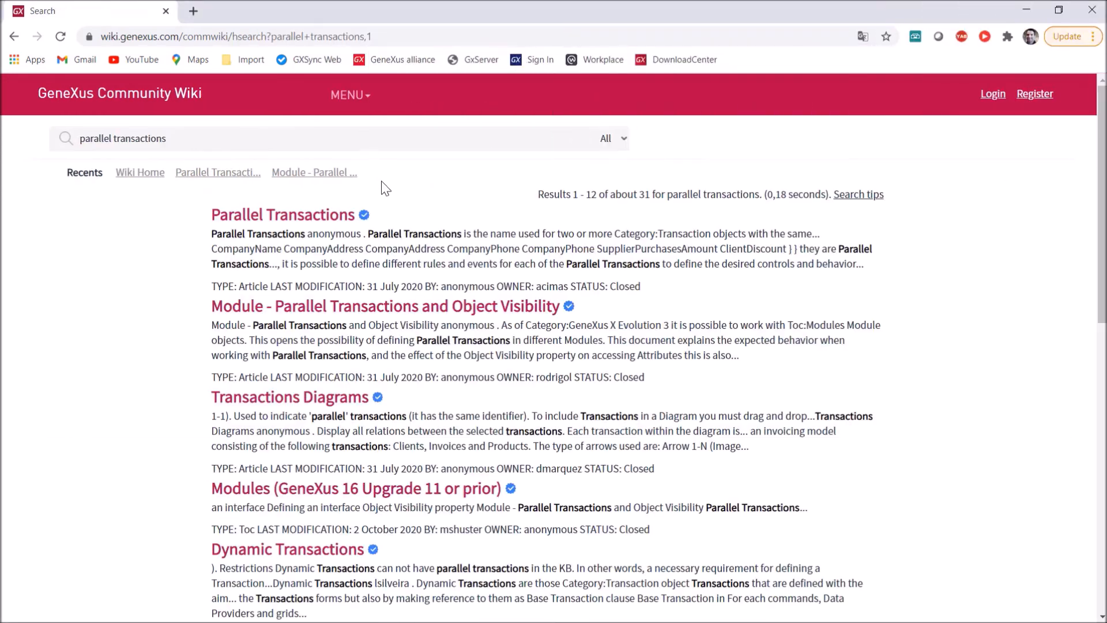
click(329, 220)
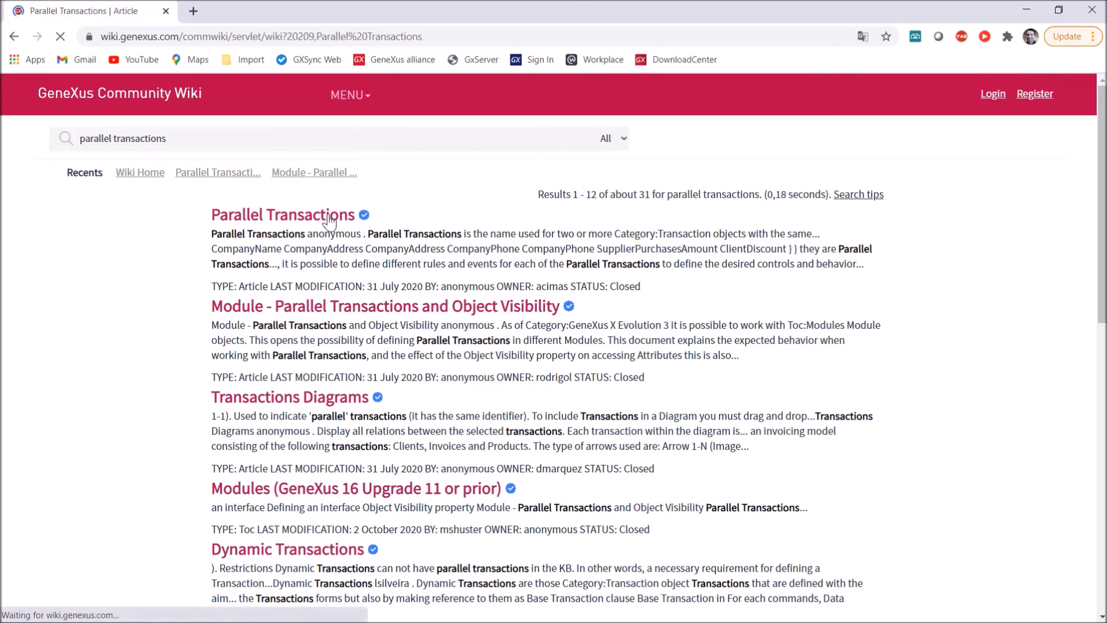